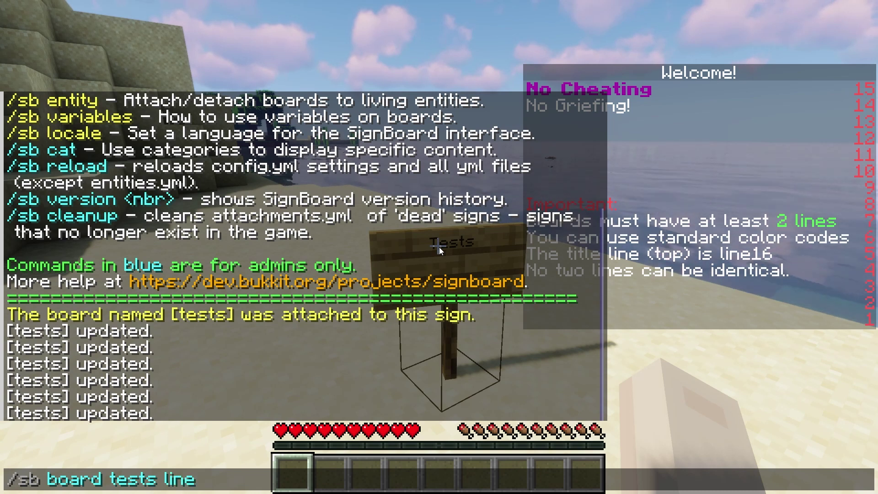
Update lines on the tests board with /sb board tests line commands
{"action": "key", "text": "Return"}
{"action": "key", "text": "slash"}
{"action": "type", "text": "sb board tests line"}
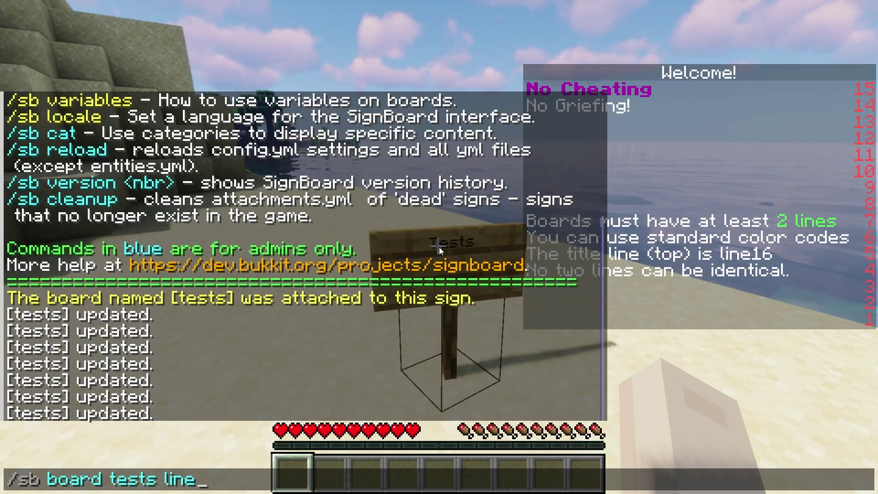
{"action": "key", "text": "Return"}
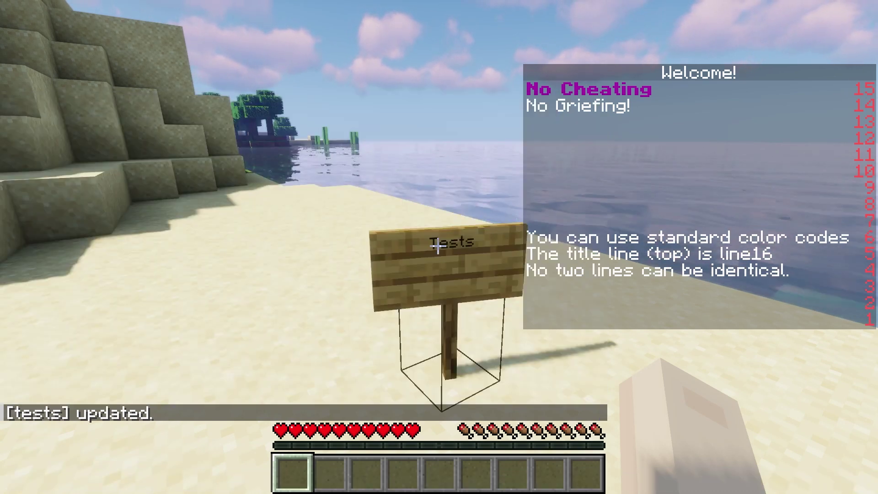
Attach the tests board to the villager, then move SignBoard.jar into the Minecraft Plugins folder
{"action": "key", "text": "slash"}
{"action": "type", "text": "sb board te"}
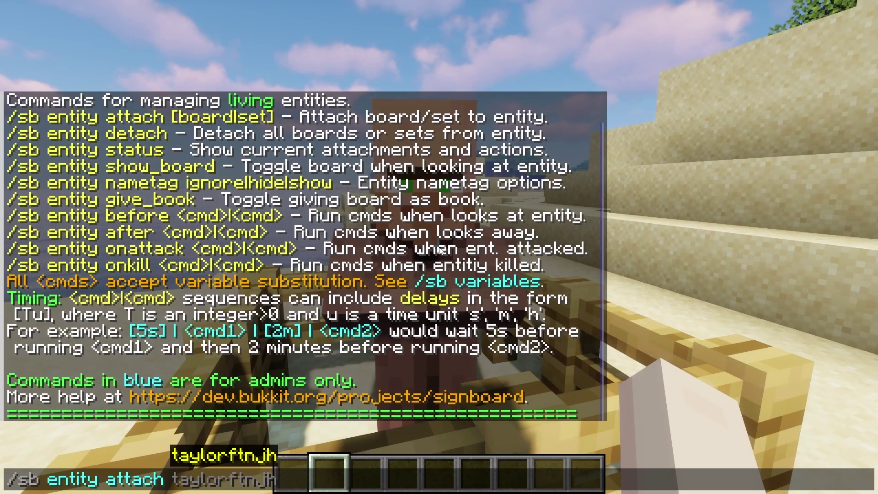
{"action": "key", "text": "Return"}
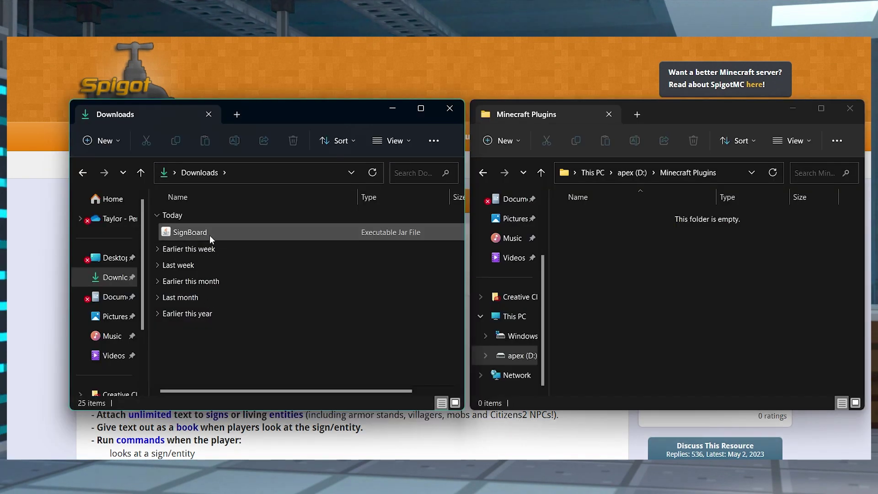
{"action": "left_click", "coordinate": [204, 231]}
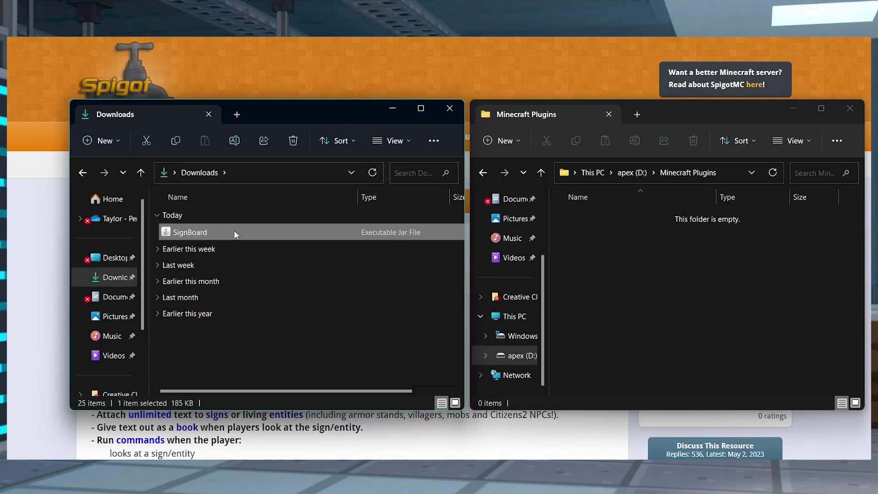
{"action": "left_click_drag", "start_coordinate": [230, 231], "coordinate": [662, 251]}
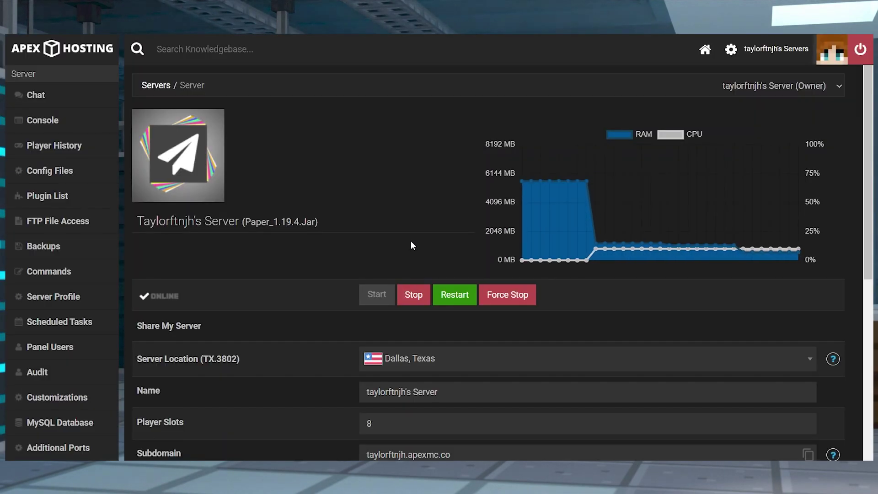
Stop the Paper 1.19.4 server from the Apex Hosting panel
{"action": "left_click", "coordinate": [411, 294]}
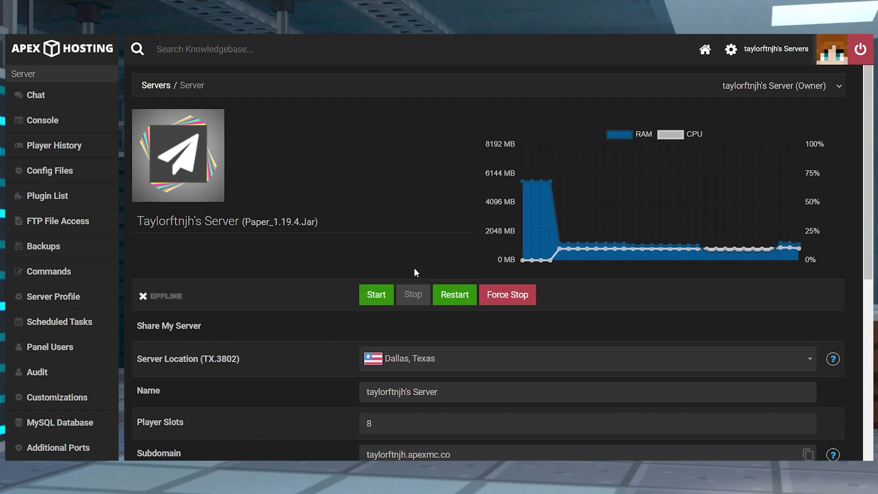
{"action": "left_click_drag", "start_coordinate": [322, 223], "coordinate": [242, 228]}
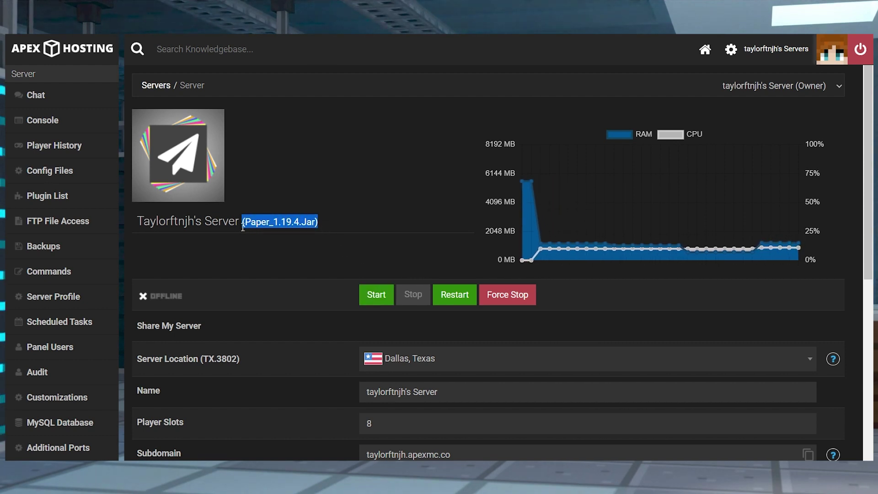
{"action": "left_click", "coordinate": [250, 258]}
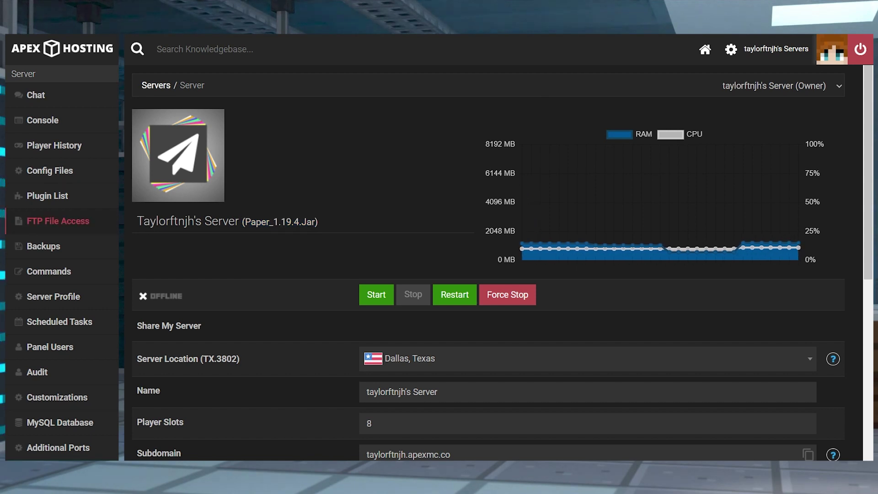
Upload SignBoard.jar to the server's plugins folder via FTP File Access
{"action": "left_click", "coordinate": [58, 221]}
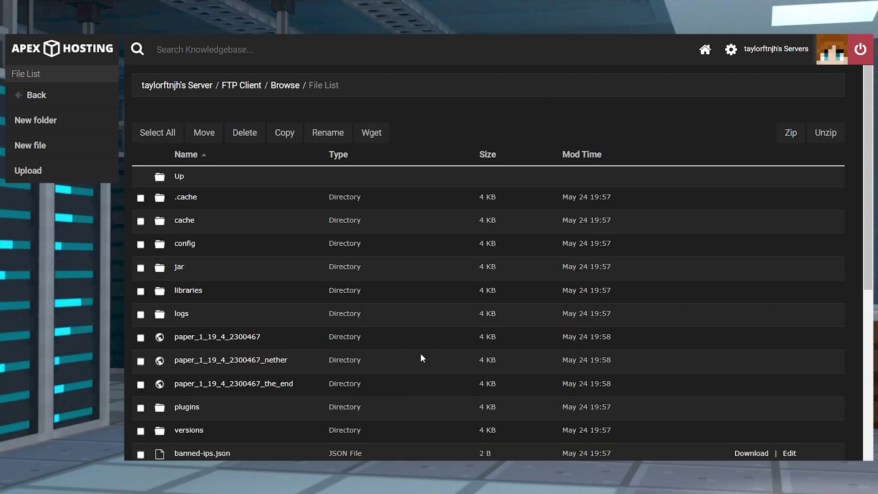
{"action": "left_click", "coordinate": [193, 411]}
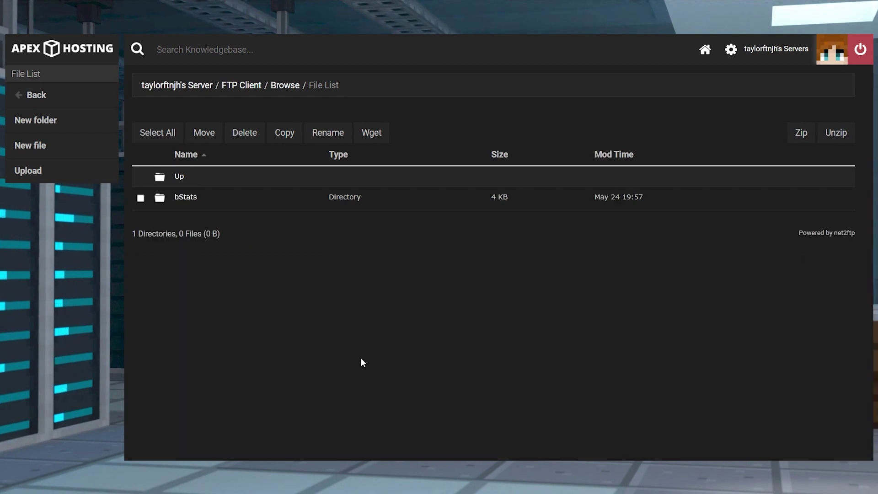
{"action": "left_click", "coordinate": [104, 175]}
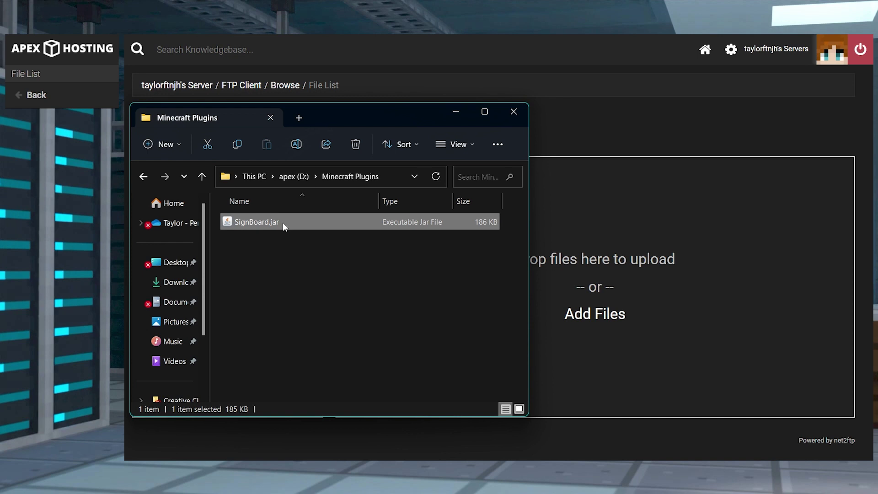
{"action": "left_click_drag", "start_coordinate": [283, 222], "coordinate": [590, 254]}
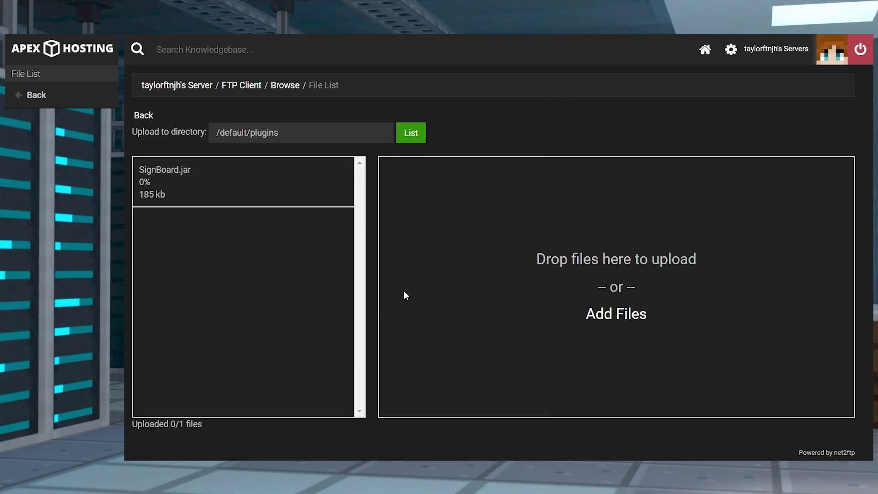
{"action": "left_click_drag", "start_coordinate": [203, 426], "coordinate": [132, 426]}
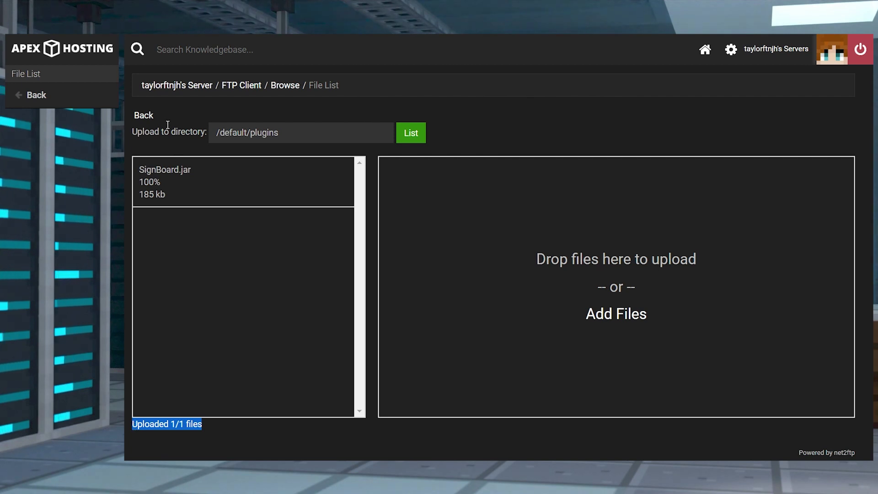
{"action": "left_click", "coordinate": [153, 87]}
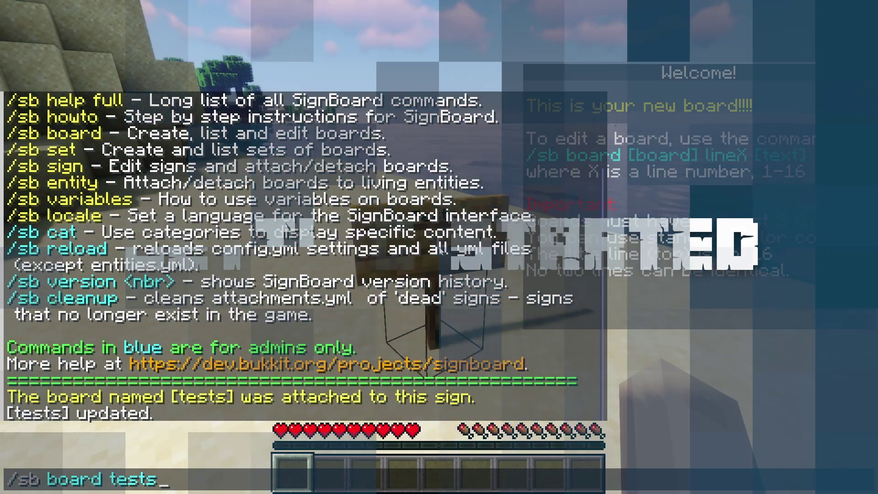
Enter line15 in the /sb board tests command for the tests board
{"action": "type", "text": "l"}
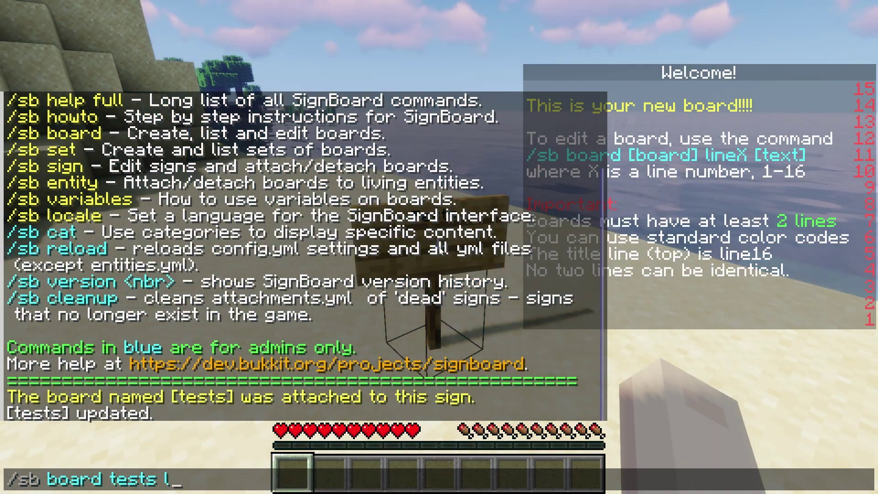
{"action": "type", "text": "ine"}
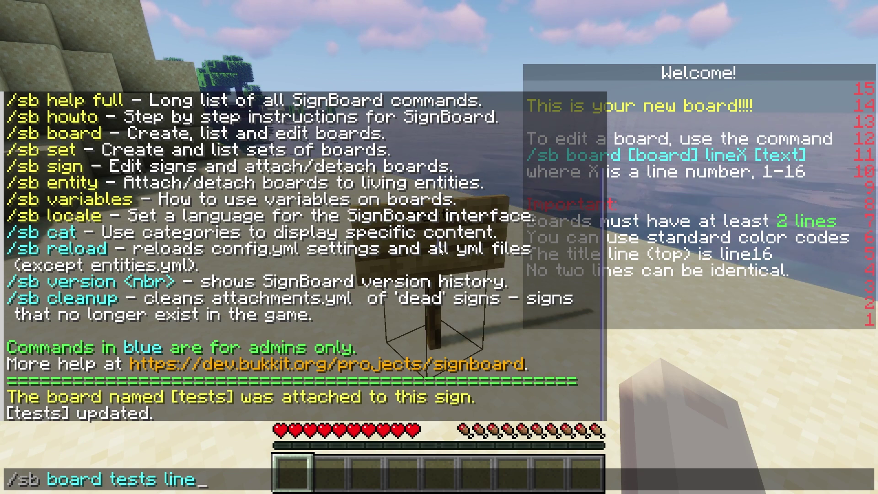
{"action": "type", "text": "15"}
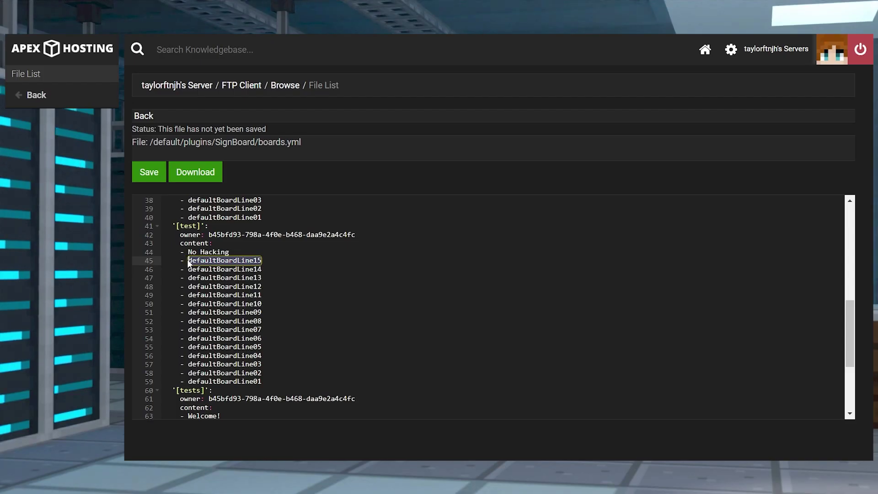
Replace defaultBoardLine15 with 'Be respectful' in boards.yml, then place a sign on the sand
{"action": "key", "text": "BackSpace"}
{"action": "type", "text": "Be r"}
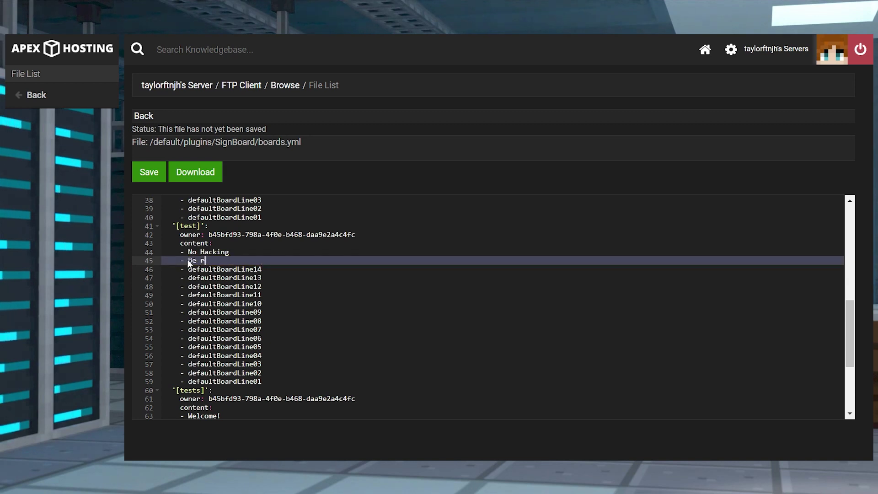
{"action": "type", "text": "espect"}
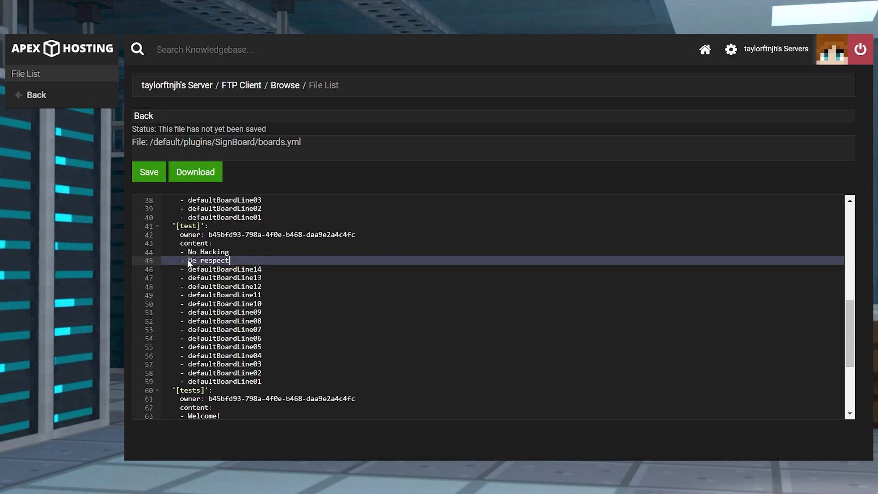
{"action": "type", "text": "ful"}
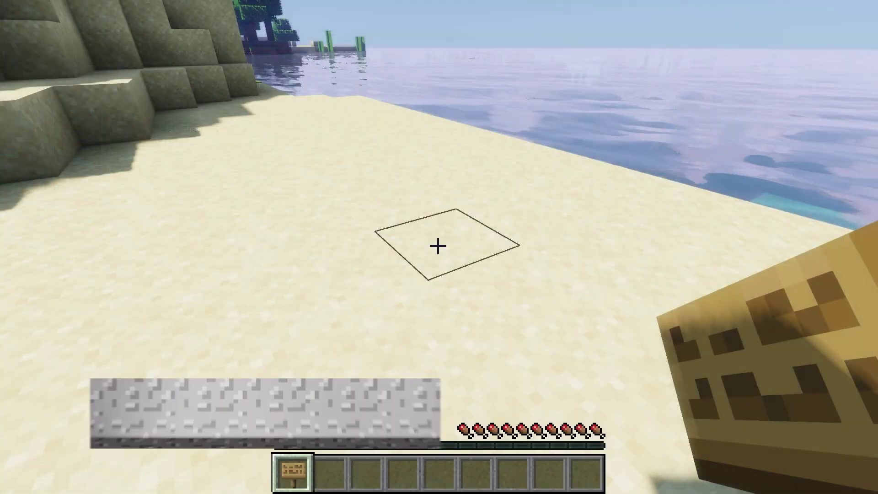
{"action": "right_click", "coordinate": [438, 246]}
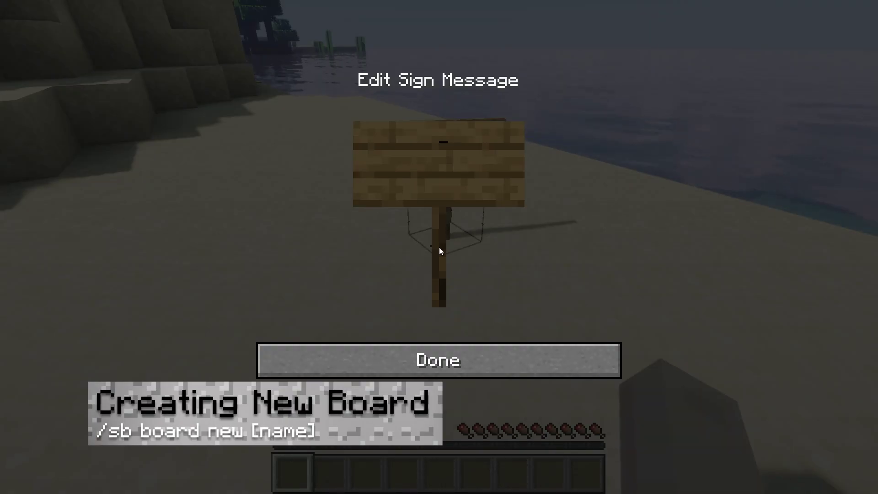
Write 'Tests' on the sign and create the board with /sb board new tests
{"action": "type", "text": "Tests"}
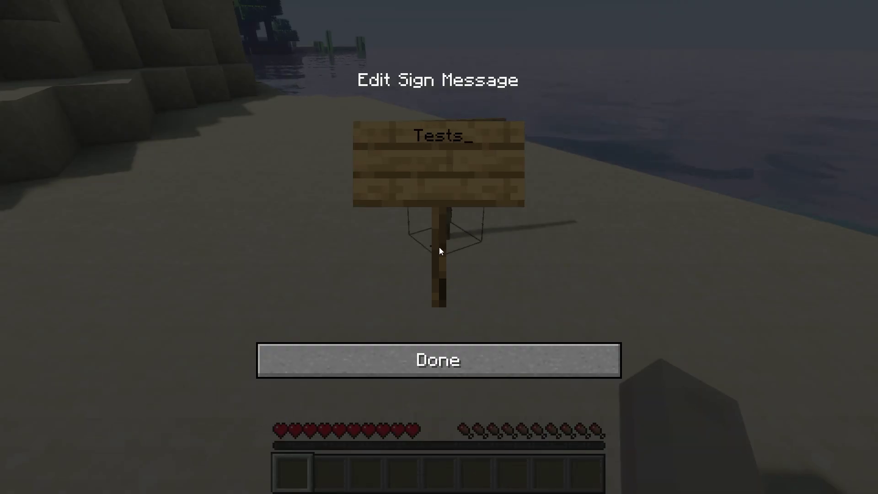
{"action": "left_click", "coordinate": [500, 359]}
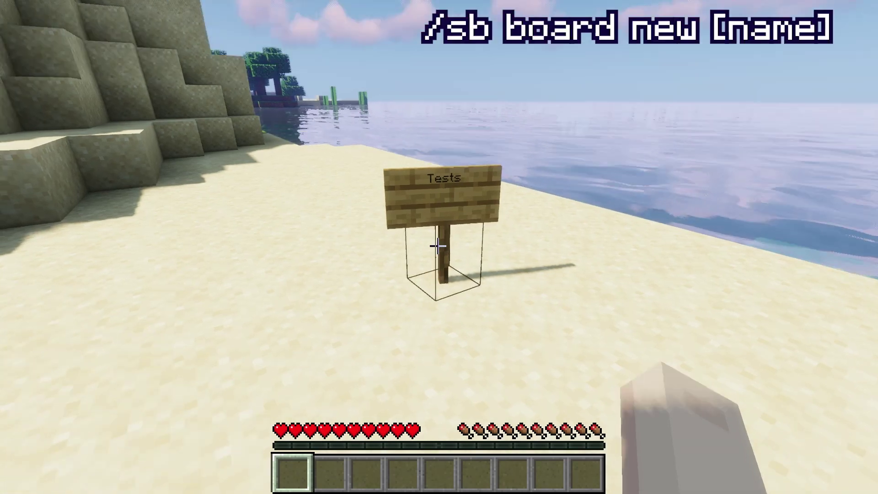
{"action": "type", "text": "/sb b"}
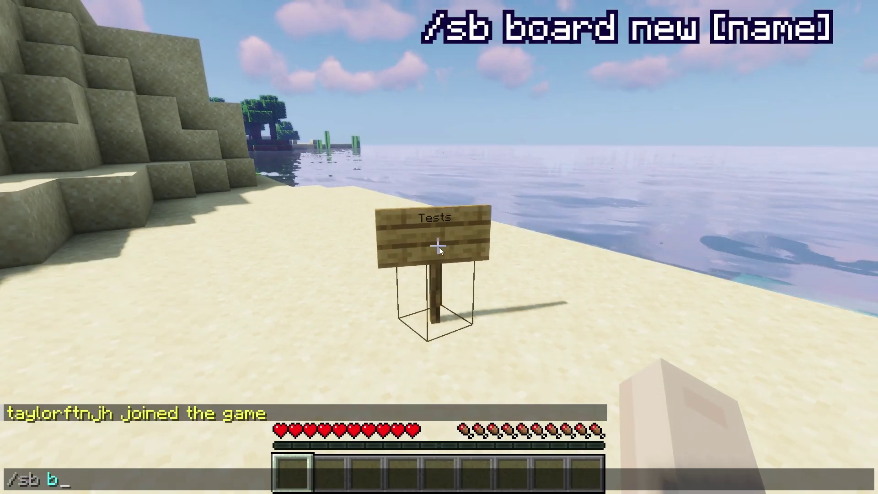
{"action": "type", "text": "oard new tests"}
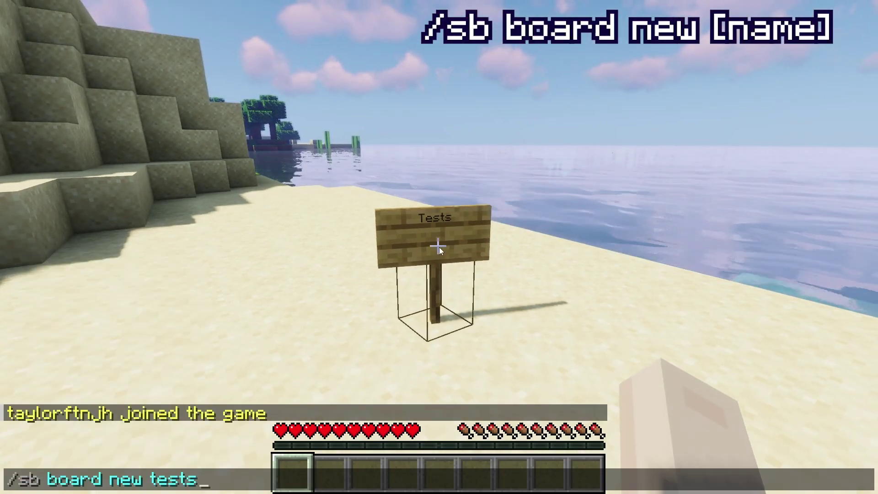
{"action": "key", "text": "Return"}
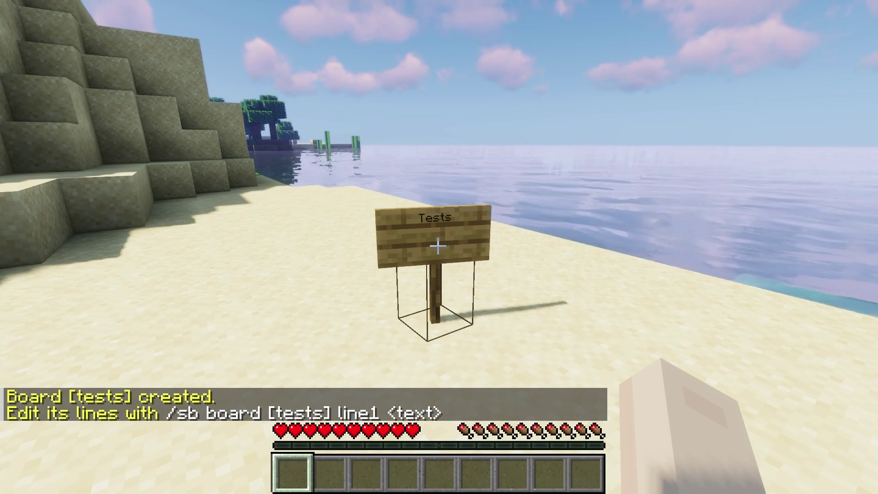
Start entering a /sb sign attach command in chat
{"action": "key", "text": "w"}
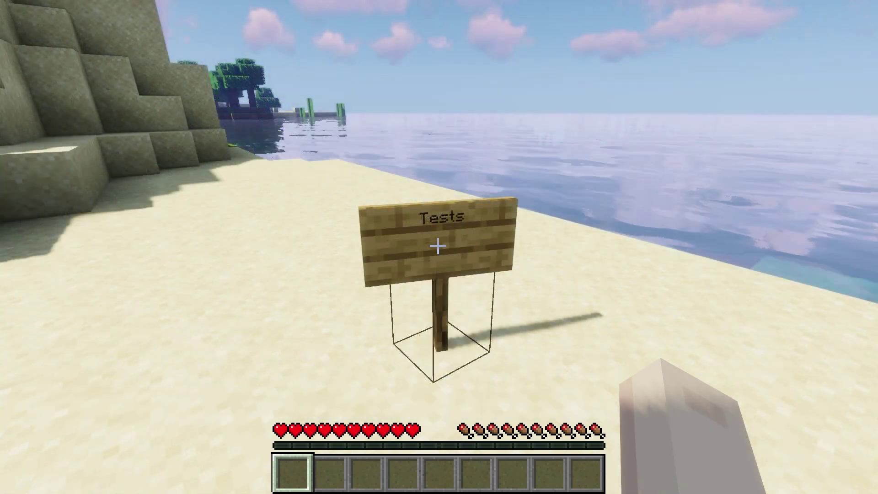
{"action": "key", "text": "slash"}
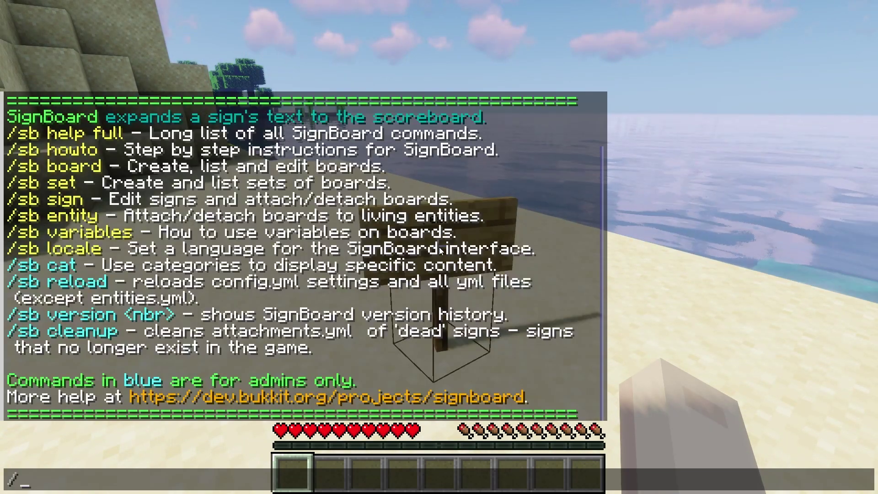
{"action": "type", "text": "sb si"}
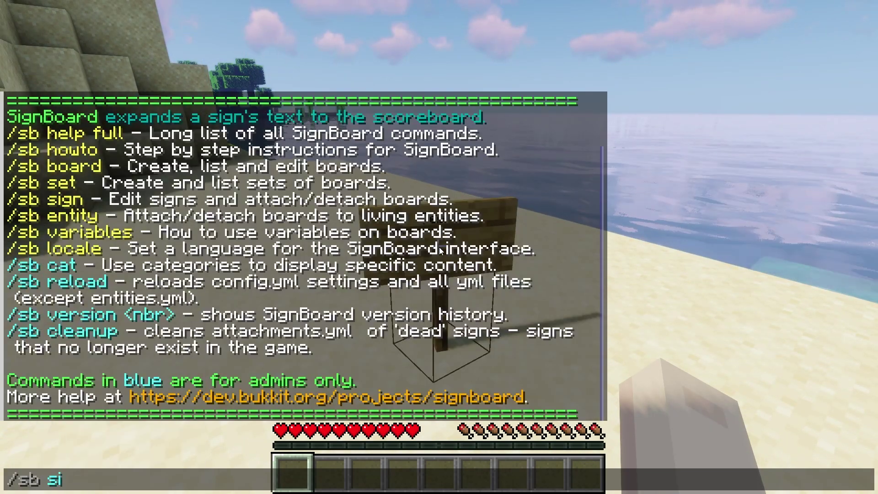
{"action": "type", "text": "gn atta"}
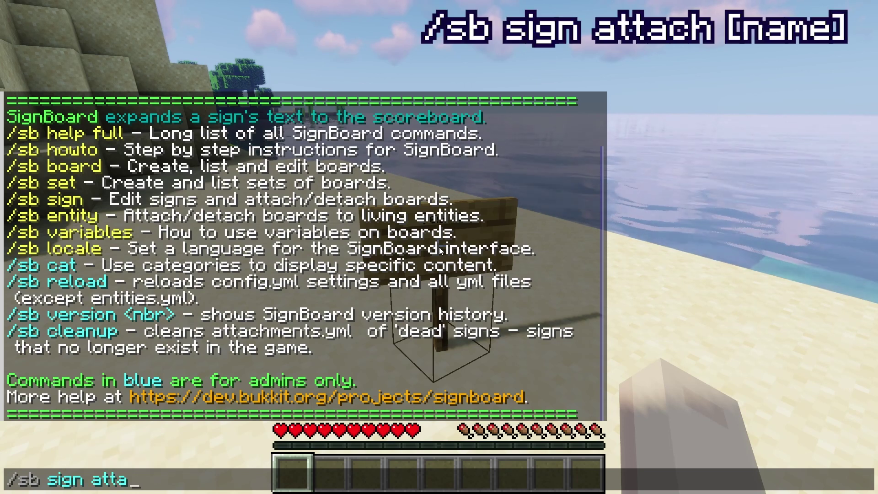
Run /sb sign attach tests to link the tests board to the Tests sign
{"action": "key", "text": "Return"}
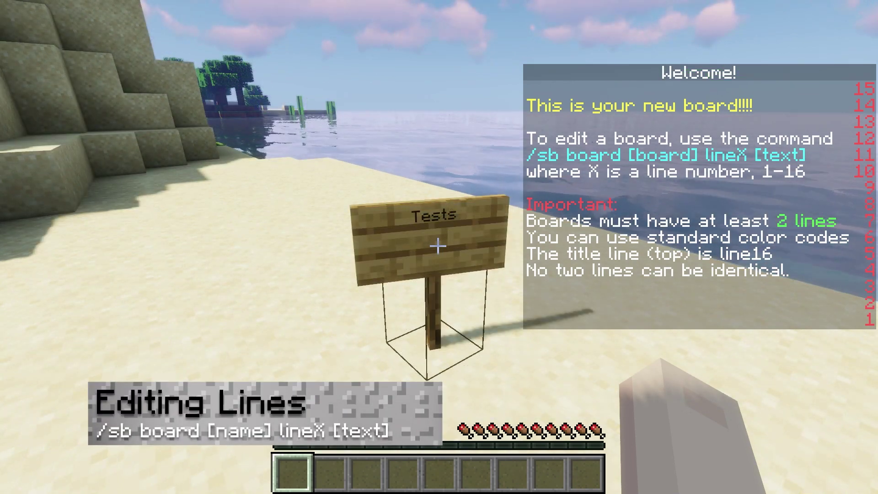
Set tests board line 15 to &5&lNo Cheating and clear line 12
{"action": "key", "text": "slash"}
{"action": "type", "text": "sb boa"}
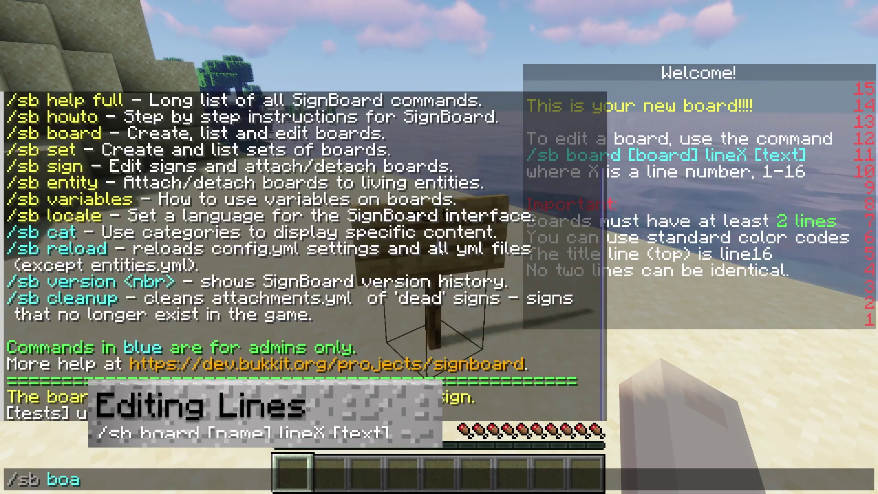
{"action": "type", "text": "rd te"}
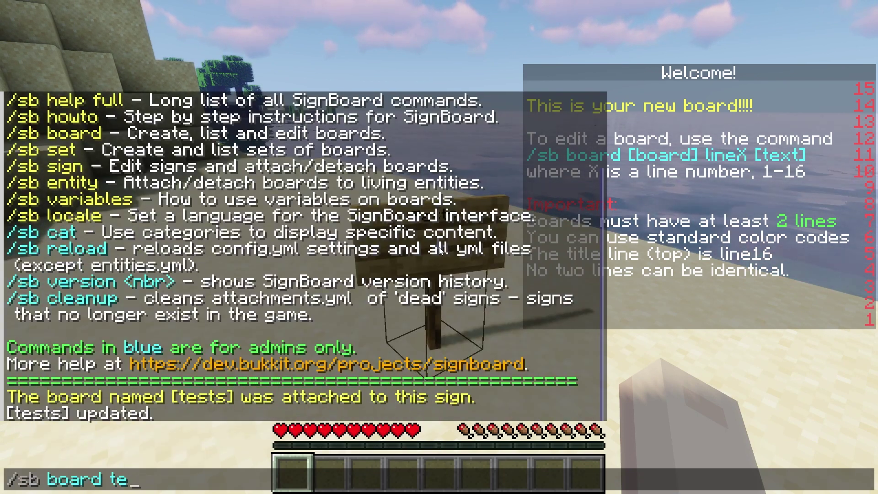
{"action": "type", "text": "sts line"}
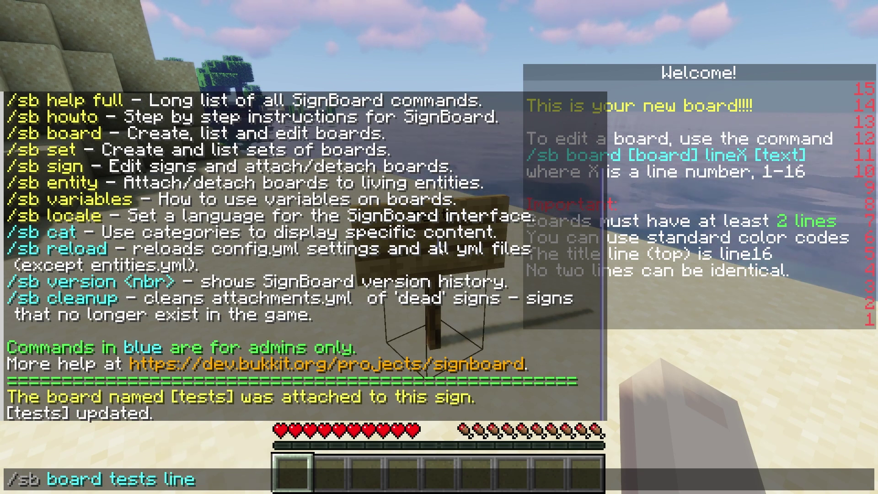
{"action": "type", "text": "15"}
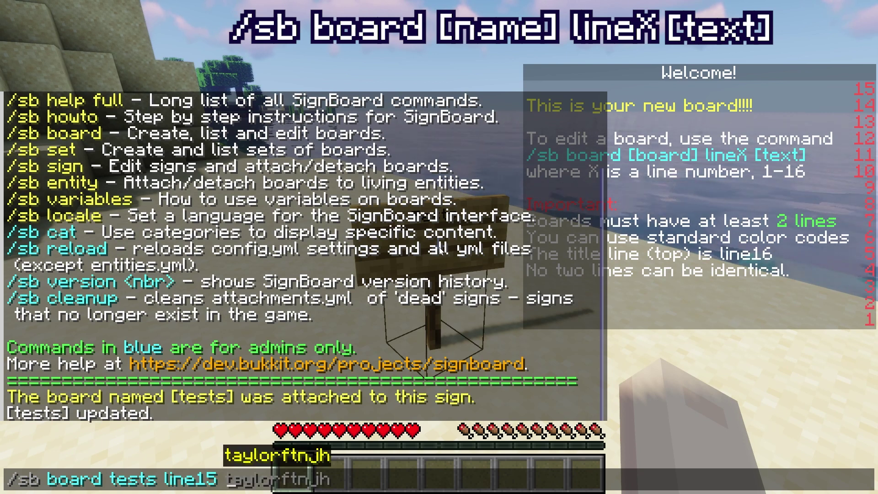
{"action": "type", "text": " &5&"}
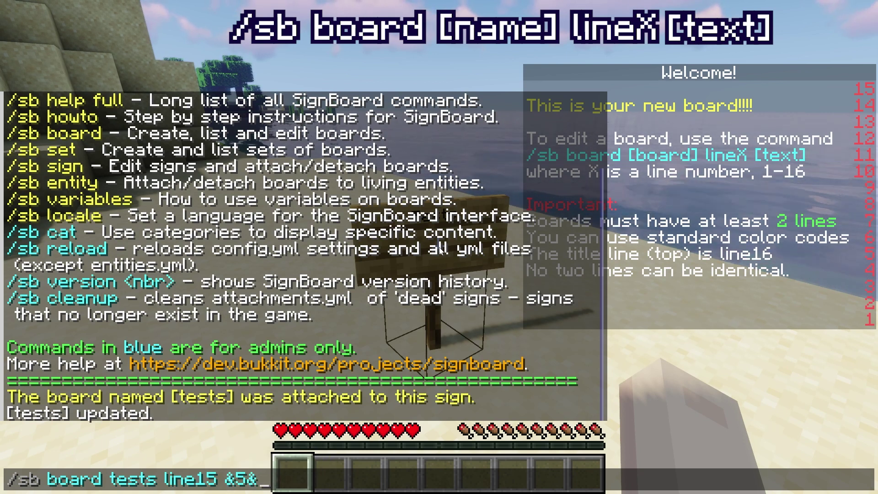
{"action": "type", "text": "lNo Cheating"}
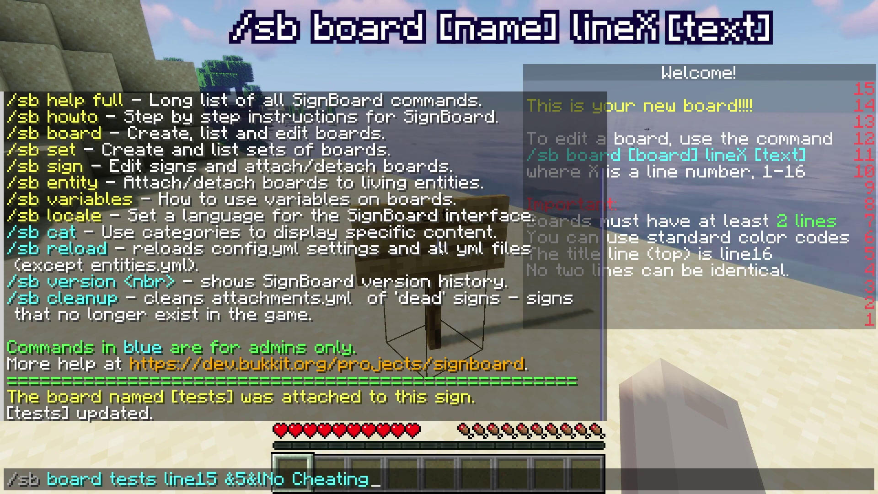
{"action": "key", "text": "Return"}
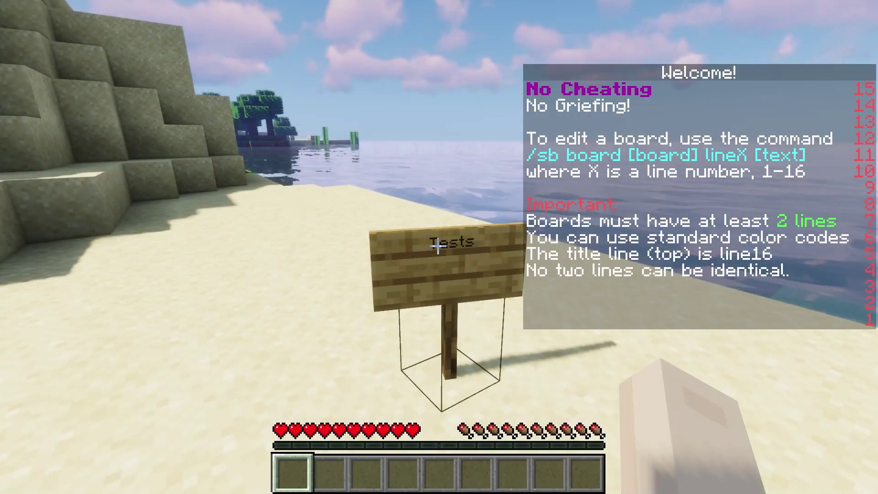
{"action": "key", "text": "slash"}
{"action": "type", "text": "s"}
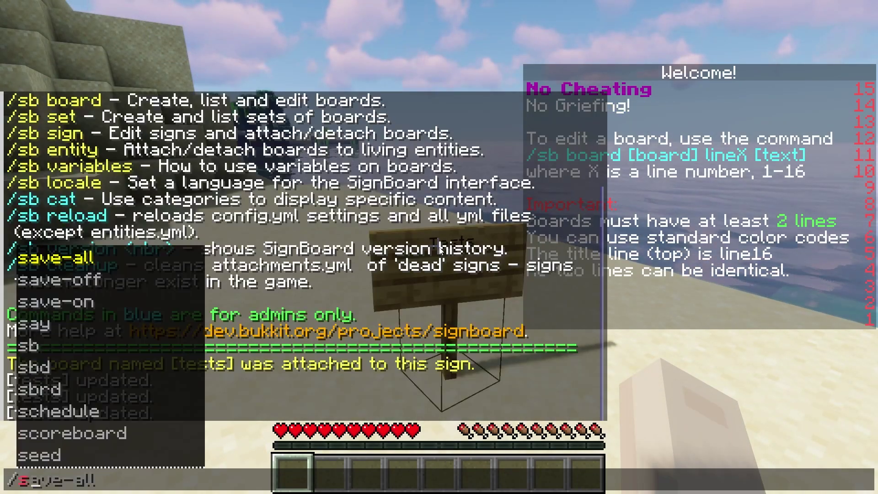
{"action": "type", "text": "b board tests li"}
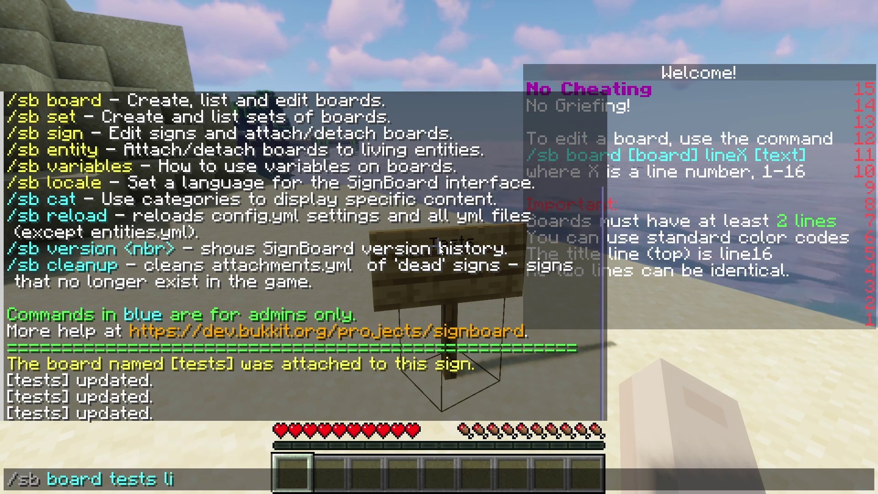
{"action": "type", "text": "ne12"}
{"action": "key", "text": "Return"}
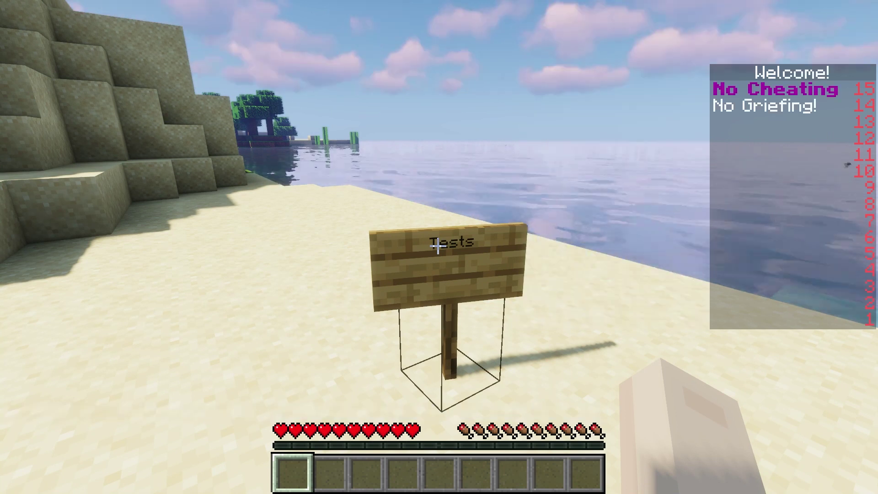
Reattach the tests board to the sign with /sb sign attach tests
{"action": "type", "text": "/sb "}
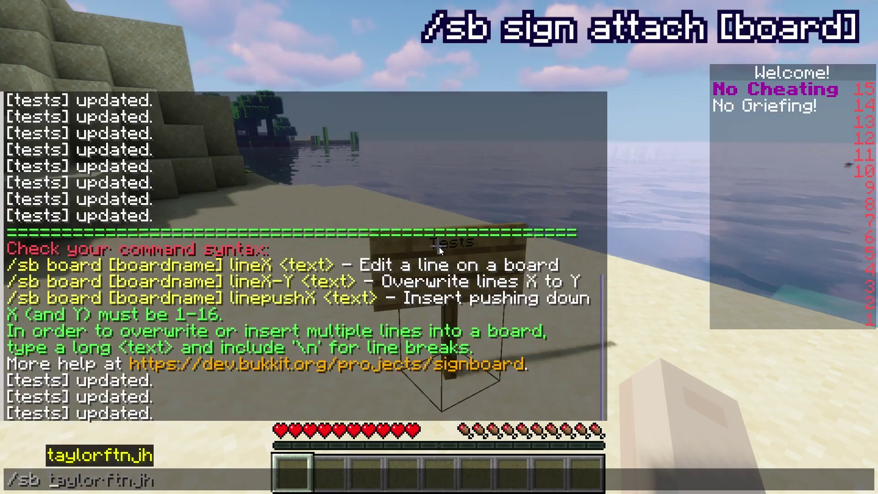
{"action": "type", "text": "sign attach tests"}
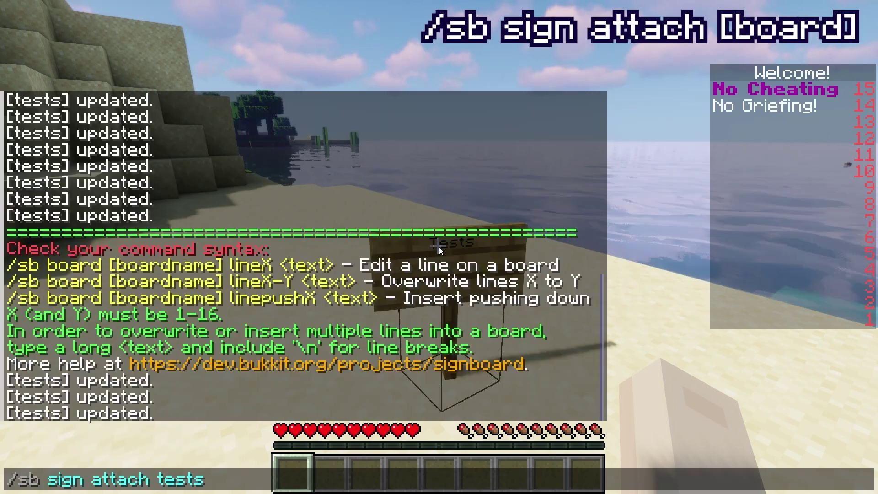
{"action": "key", "text": "Return"}
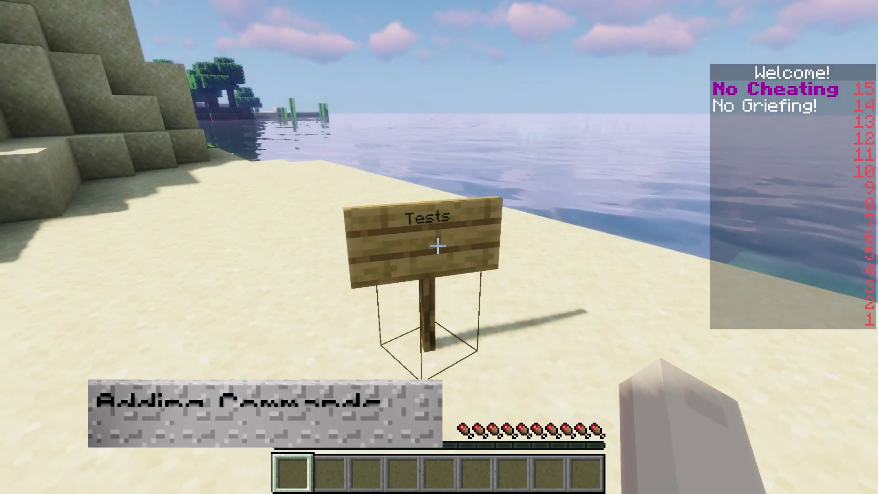
{"action": "key", "text": "slash"}
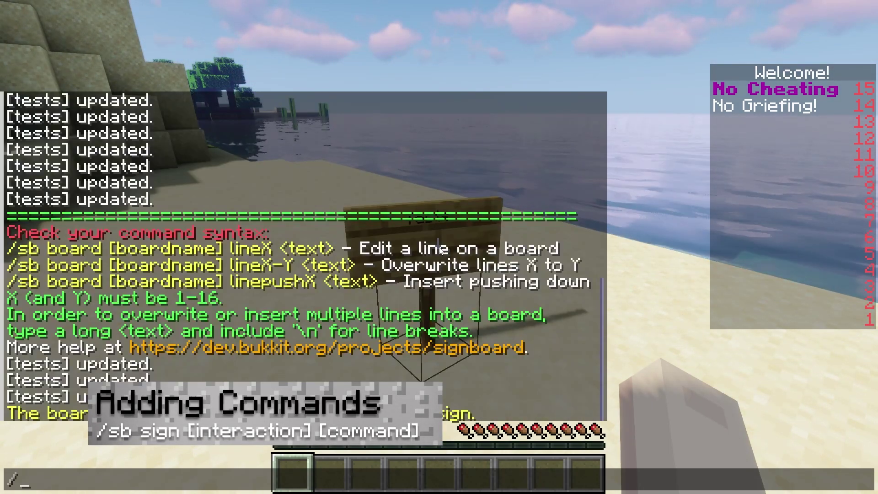
Set the sign's onclick command to gamemode survival {PName} using /sb sign onclick
{"action": "type", "text": "sb si"}
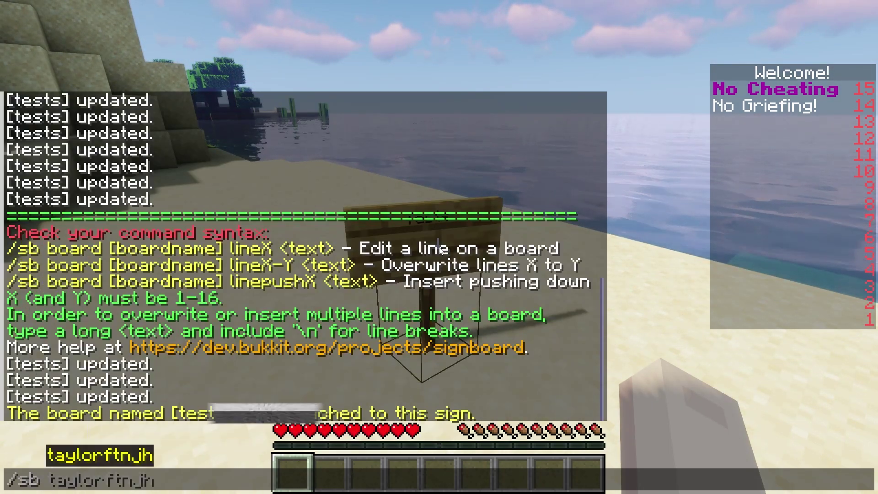
{"action": "type", "text": "gn on"}
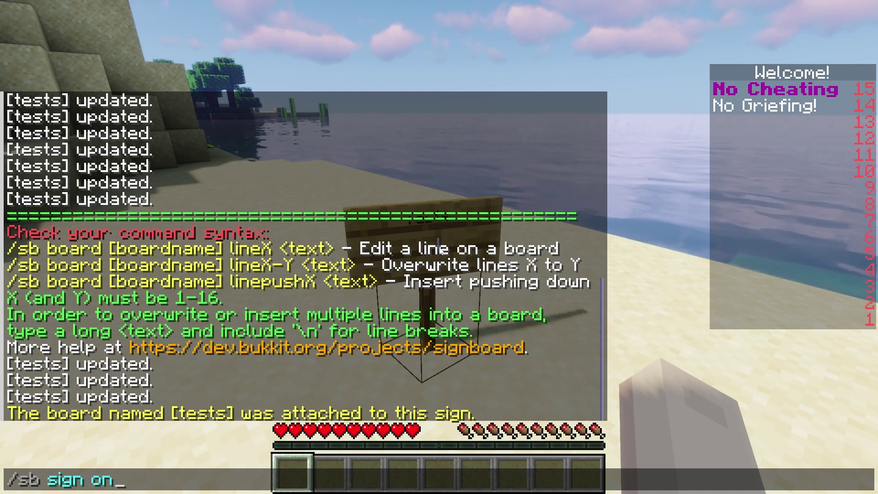
{"action": "type", "text": "click"}
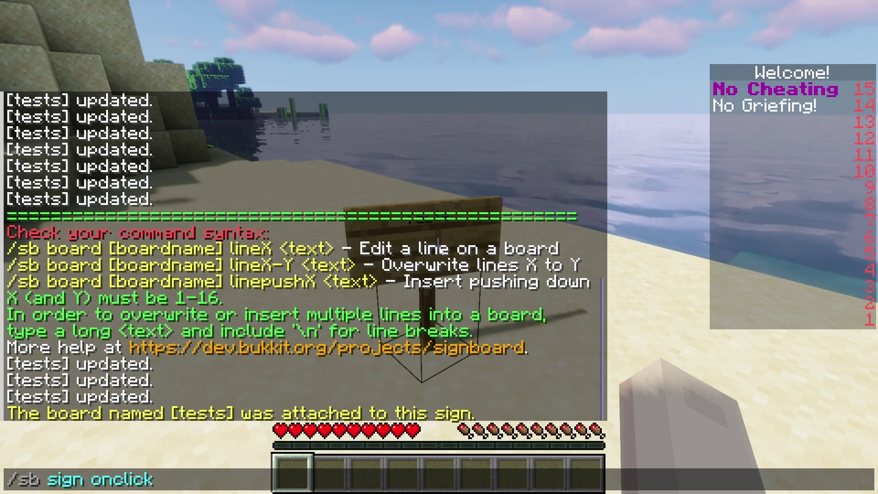
{"action": "type", "text": " gam"}
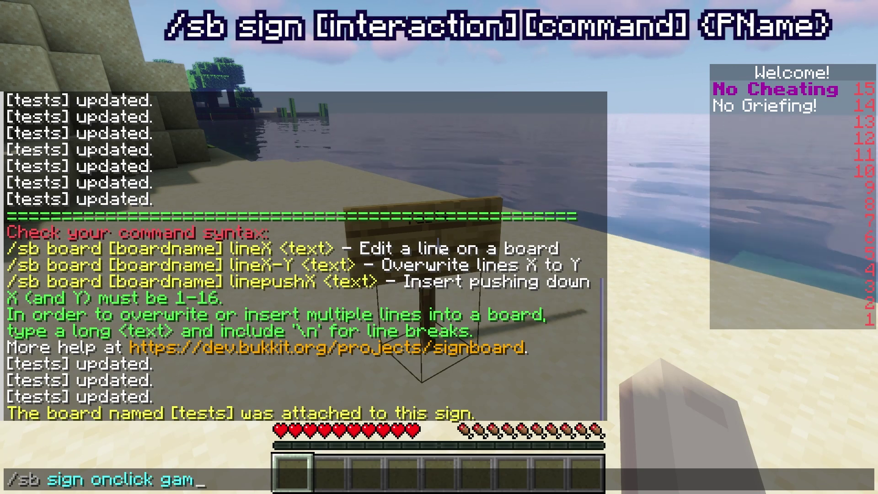
{"action": "type", "text": "emode s"}
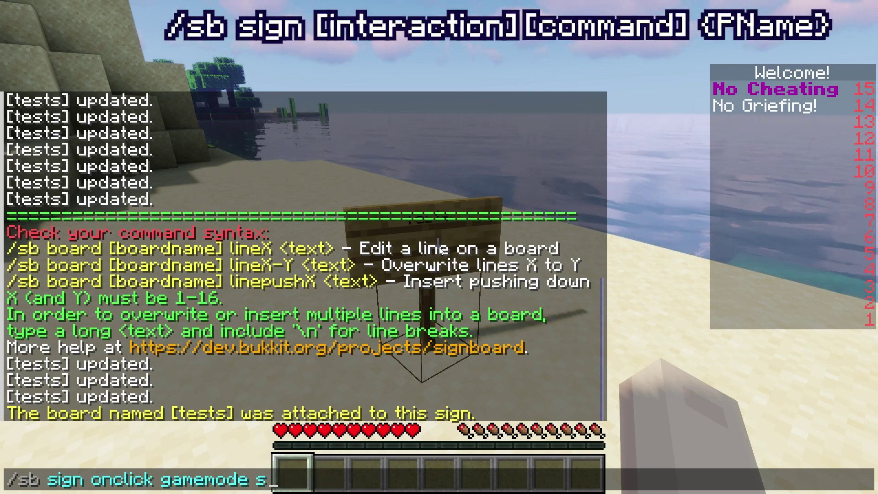
{"action": "type", "text": "urvival"}
{"action": "key", "text": "Return"}
{"action": "key", "text": "t"}
{"action": "key", "text": "Up"}
{"action": "key", "text": "ctrl+BackSpace"}
{"action": "key", "text": "ctrl+BackSpace"}
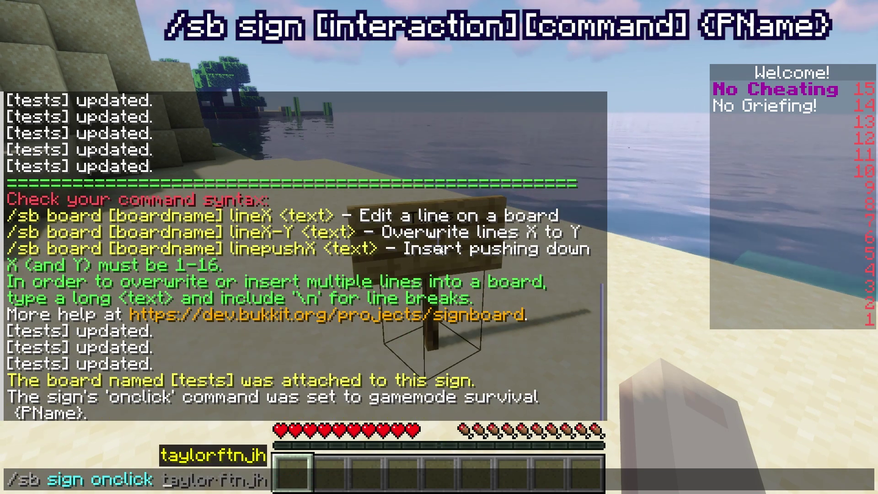
{"action": "type", "text": "_rfc_ gamemode creat"}
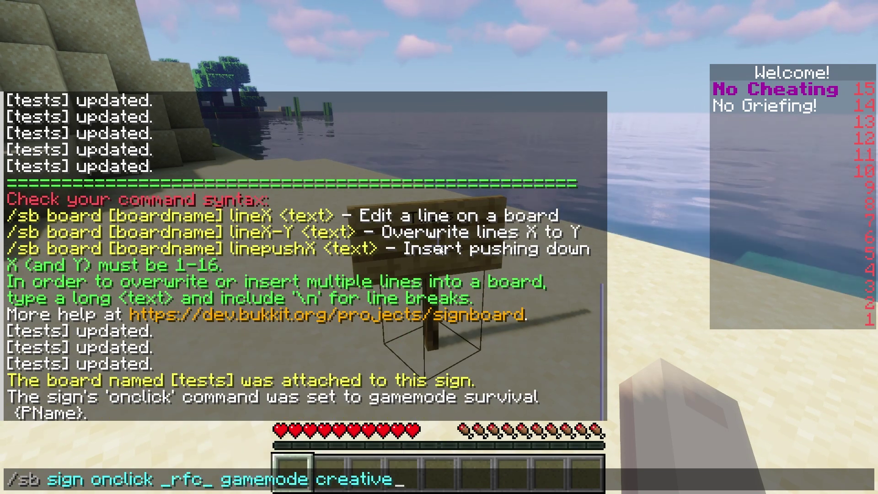
{"action": "type", "text": "ive"}
{"action": "key", "text": "Up"}
{"action": "scroll", "coordinate": [305, 256], "scroll_direction": "up", "scroll_amount": 2}
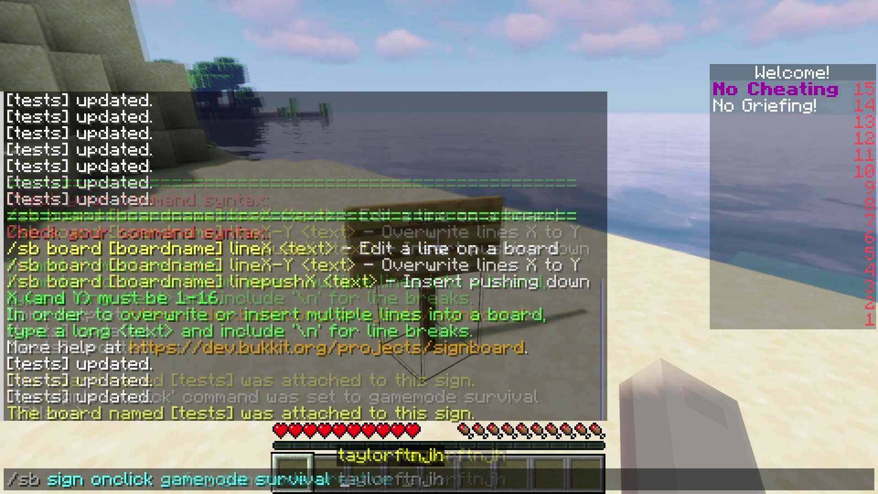
{"action": "type", "text": "("}
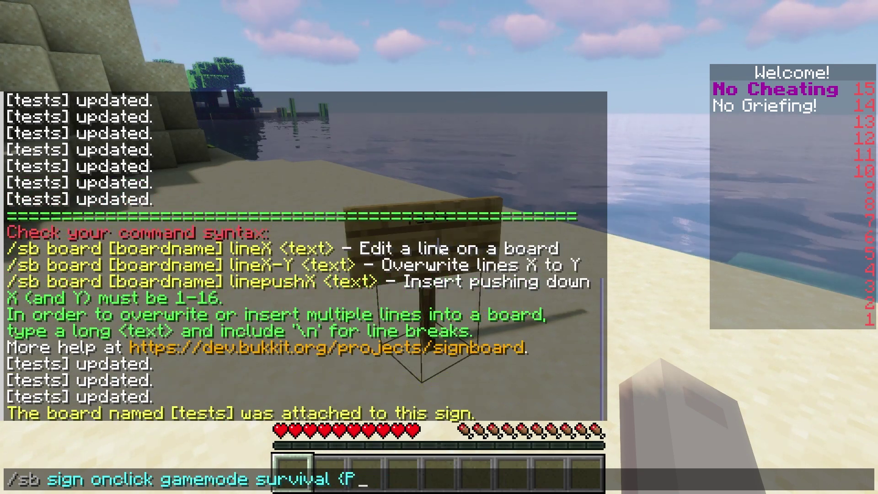
{"action": "type", "text": "Name}"}
{"action": "key", "text": "Return"}
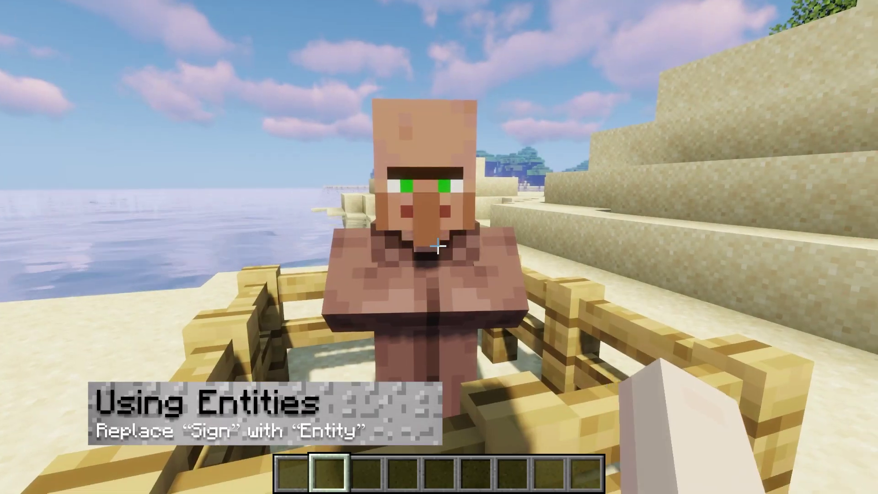
Run /sb entity attach tests while looking at the villager in the pen
{"action": "key", "text": "slash"}
{"action": "type", "text": "sbd"}
{"action": "key", "text": "BackSpace"}
{"action": "type", "text": "entity a"}
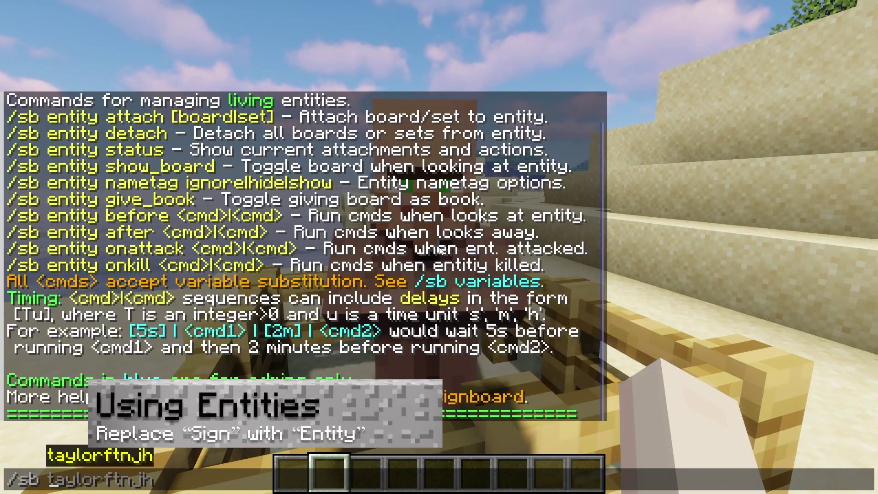
{"action": "type", "text": "ttach tests"}
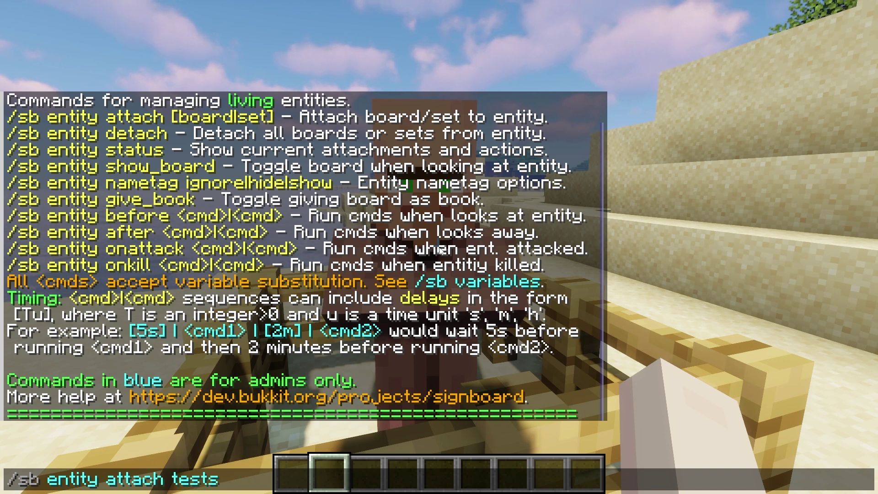
{"action": "key", "text": "Return"}
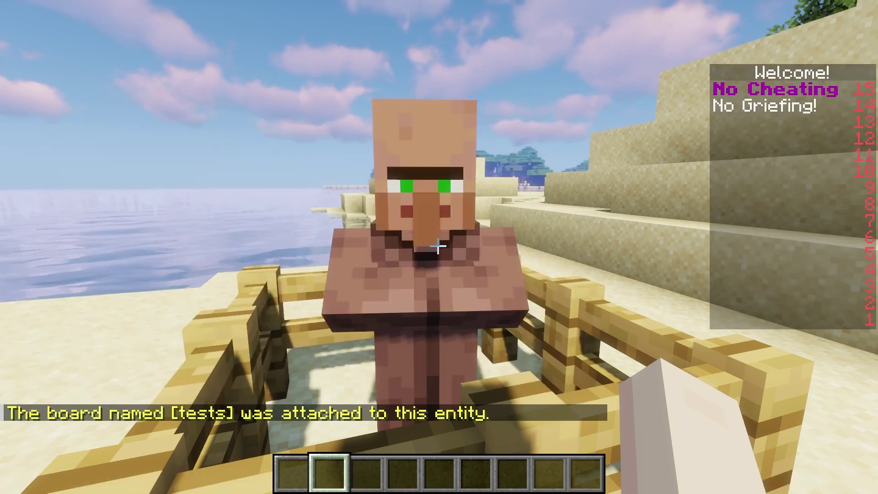
{"action": "key", "text": "w"}
{"action": "key", "text": "w"}
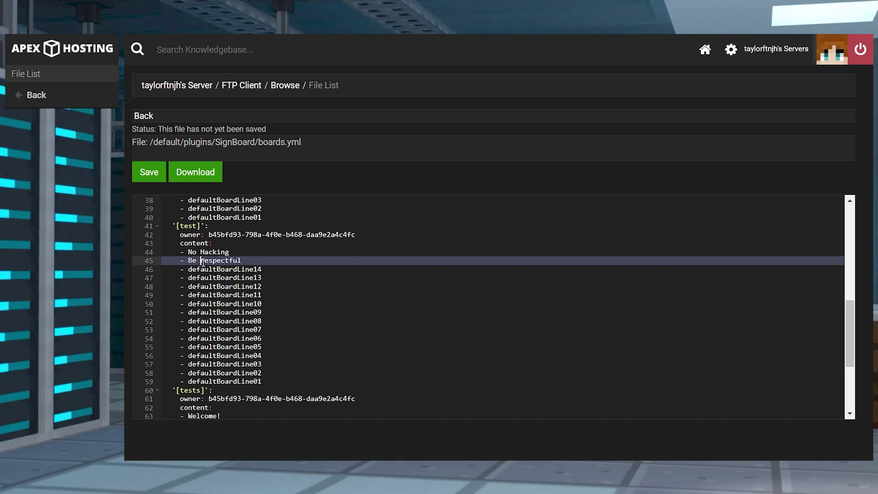
Replace default line entries in boards.yml with new lines like Don't Spam in Chat
{"action": "type", "text": "R"}
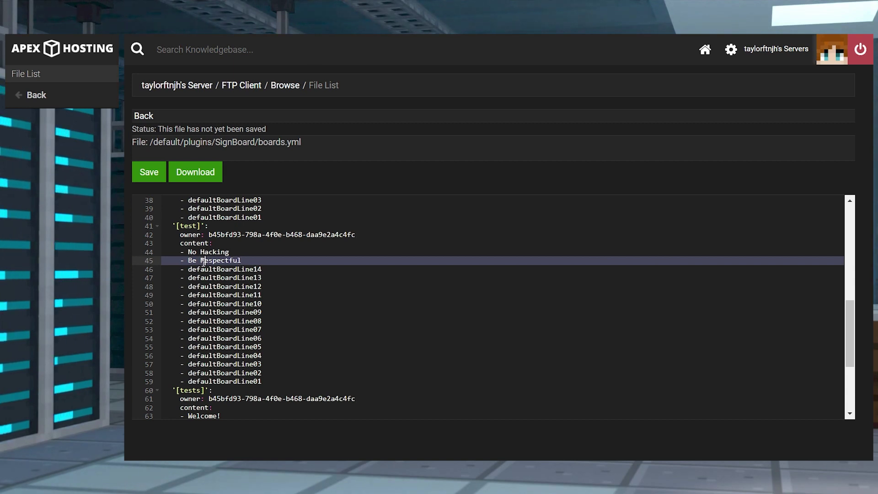
{"action": "left_click_drag", "start_coordinate": [263, 268], "coordinate": [187, 273]}
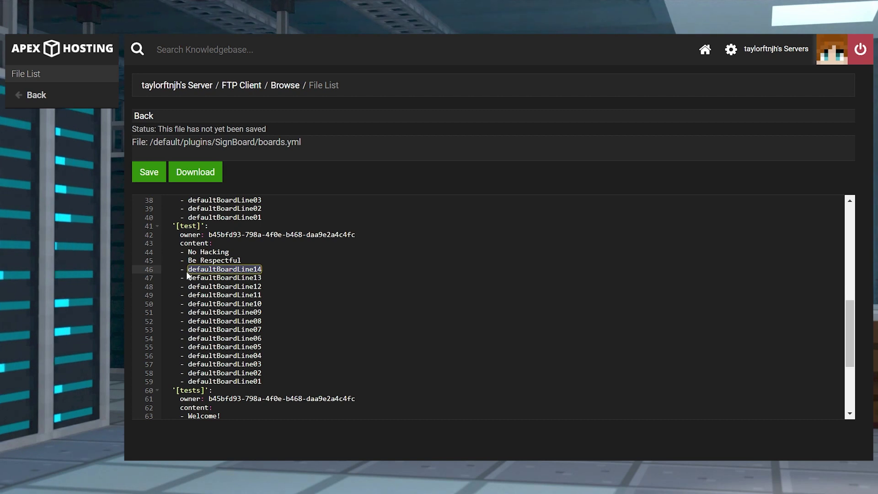
{"action": "type", "text": "D"}
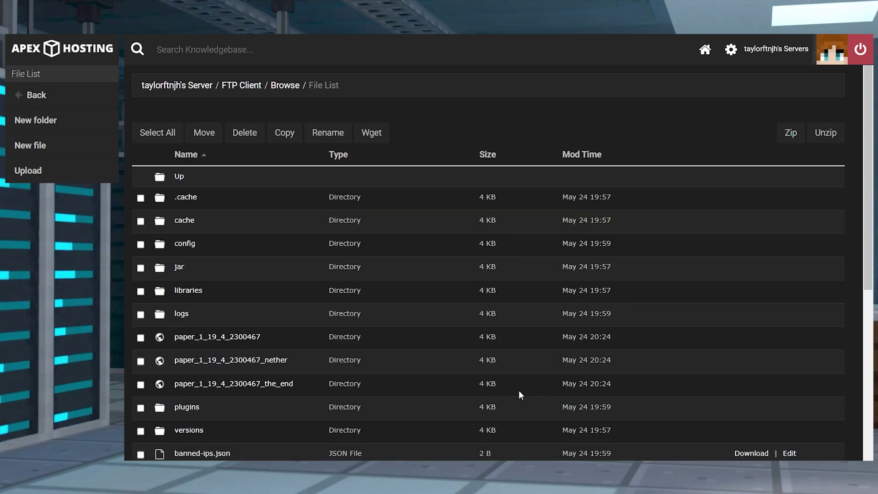
Open boards.yml from the plugins/SignBoard folder in the file editor
{"action": "left_click", "coordinate": [194, 407]}
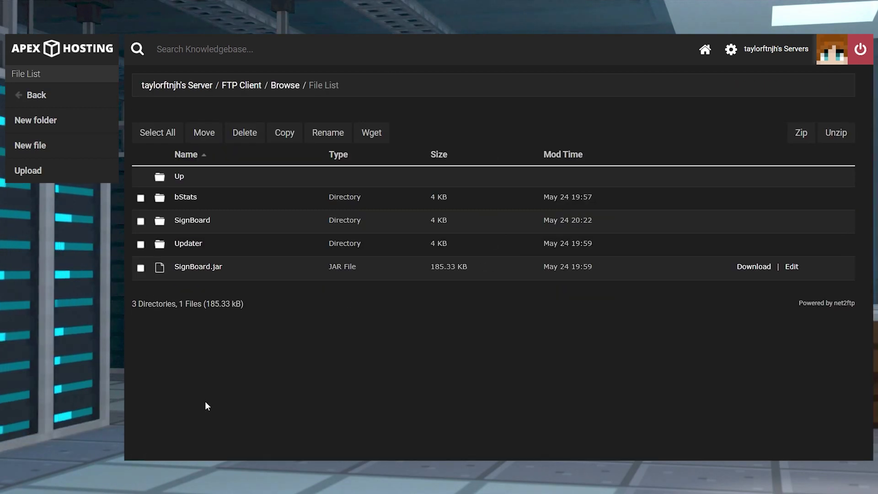
{"action": "left_click", "coordinate": [193, 220]}
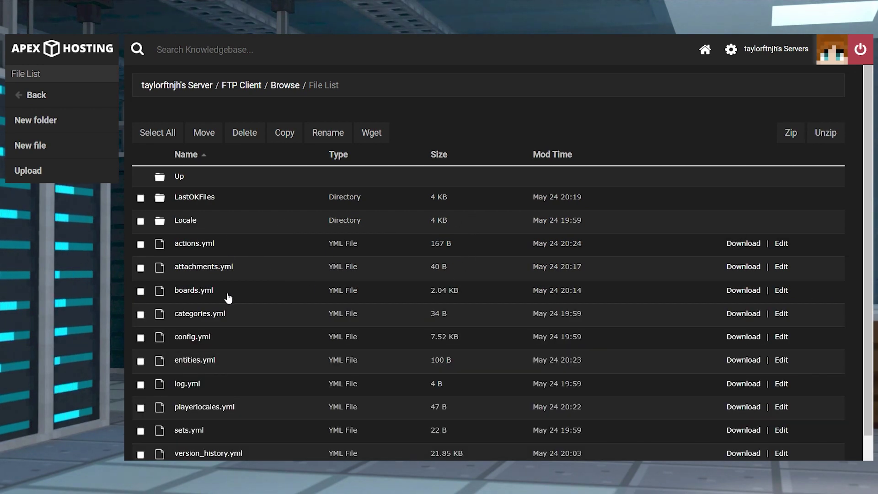
{"action": "left_click", "coordinate": [780, 291]}
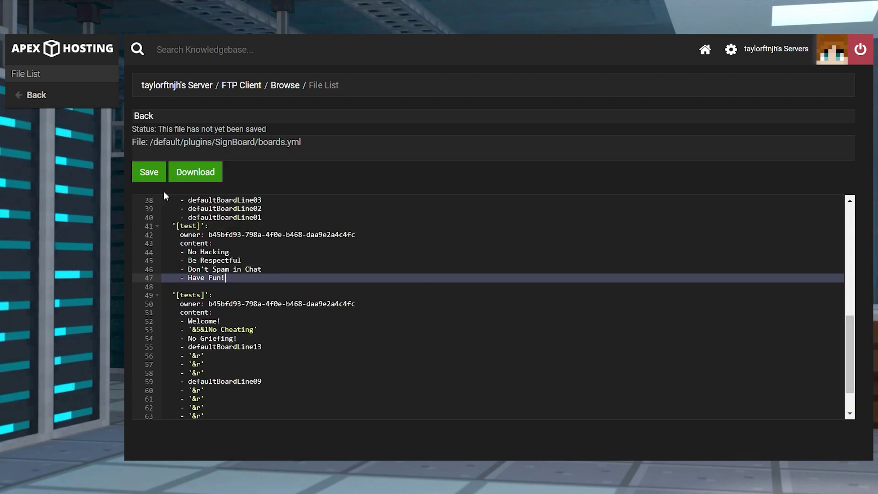
Reload the SignBoard plugin from the Minecraft chat with /sb reload
{"action": "left_click", "coordinate": [172, 86]}
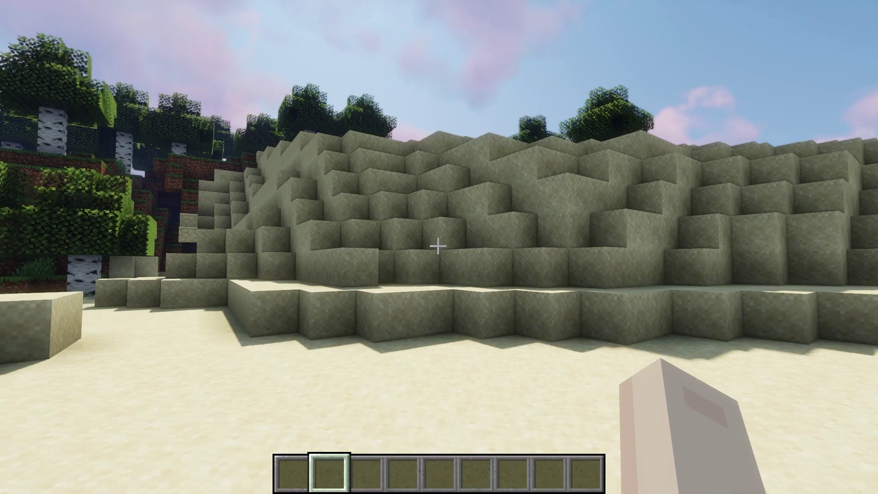
{"action": "key", "text": "slash"}
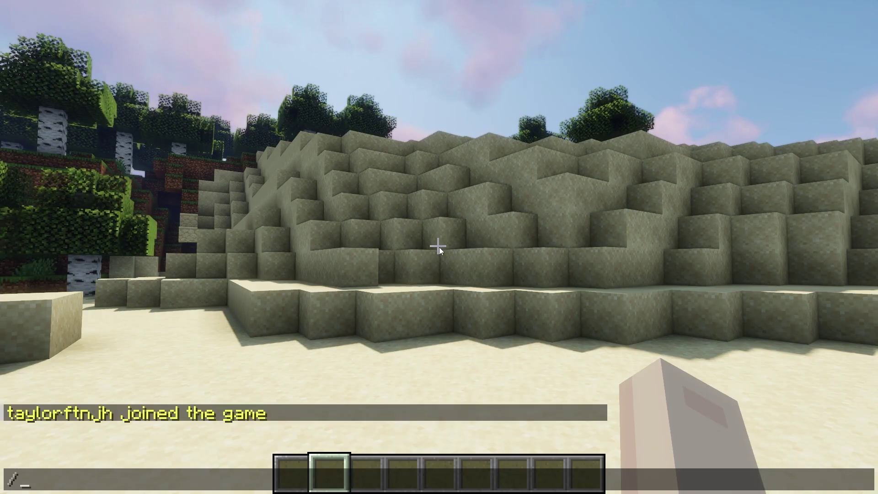
{"action": "type", "text": "sb reload"}
{"action": "key", "text": "Return"}
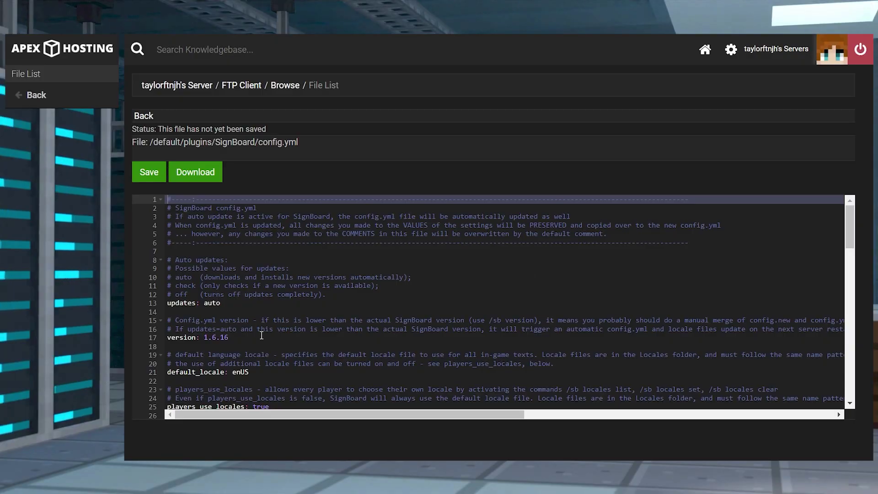
Scroll through config.yml, highlight the view_distance: 5 line, then return to the SignBoard file list
{"action": "scroll", "coordinate": [320, 344], "scroll_direction": "down", "scroll_amount": 9}
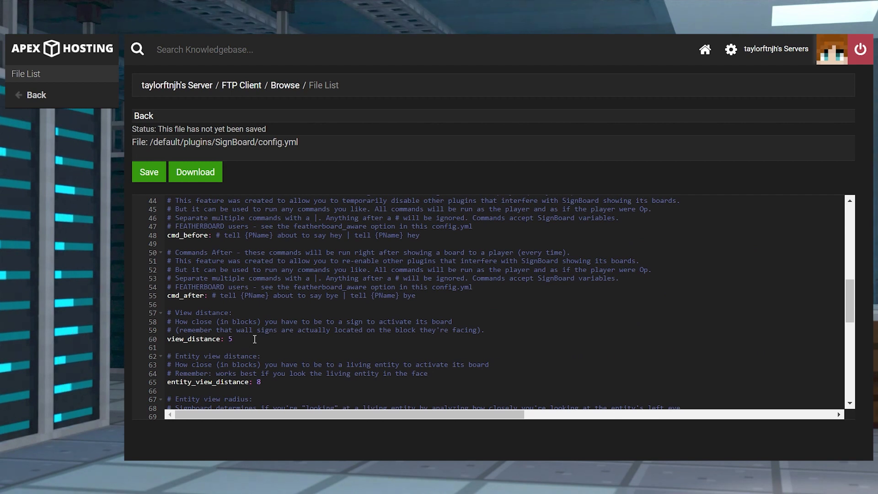
{"action": "left_click_drag", "start_coordinate": [244, 340], "coordinate": [136, 338]}
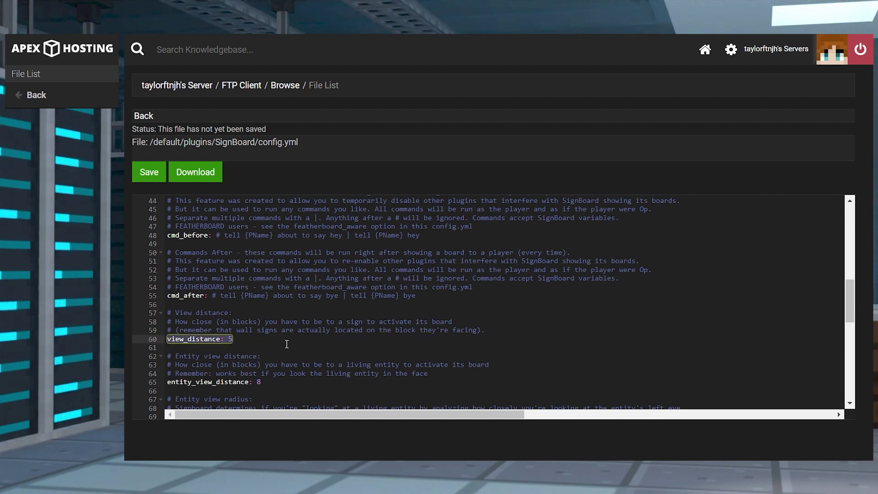
{"action": "scroll", "coordinate": [307, 372], "scroll_direction": "down", "scroll_amount": 5}
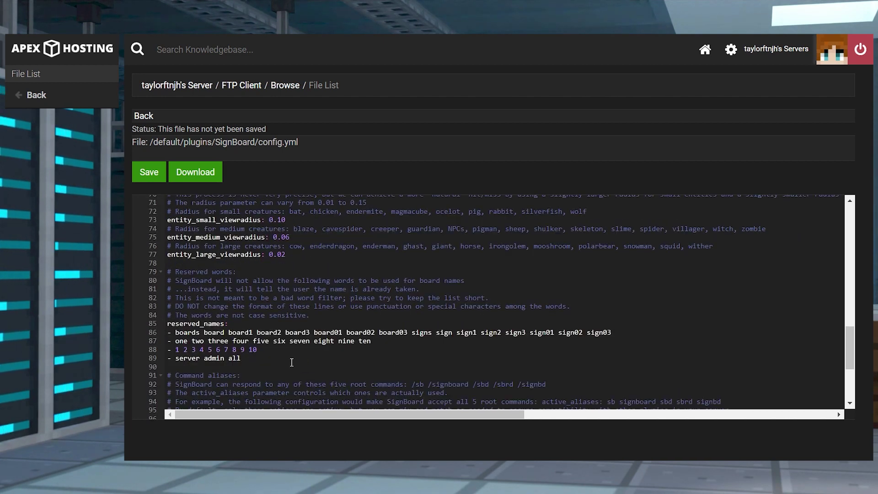
{"action": "scroll", "coordinate": [264, 352], "scroll_direction": "down", "scroll_amount": 3}
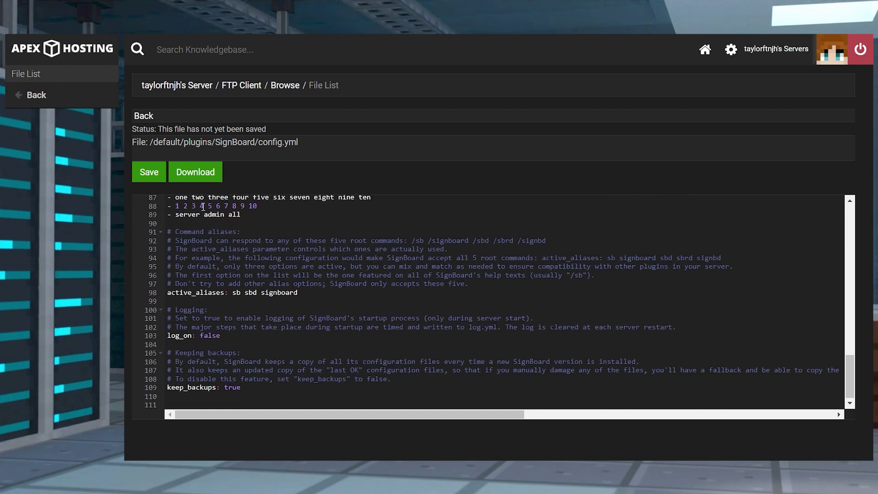
{"action": "left_click", "coordinate": [98, 94]}
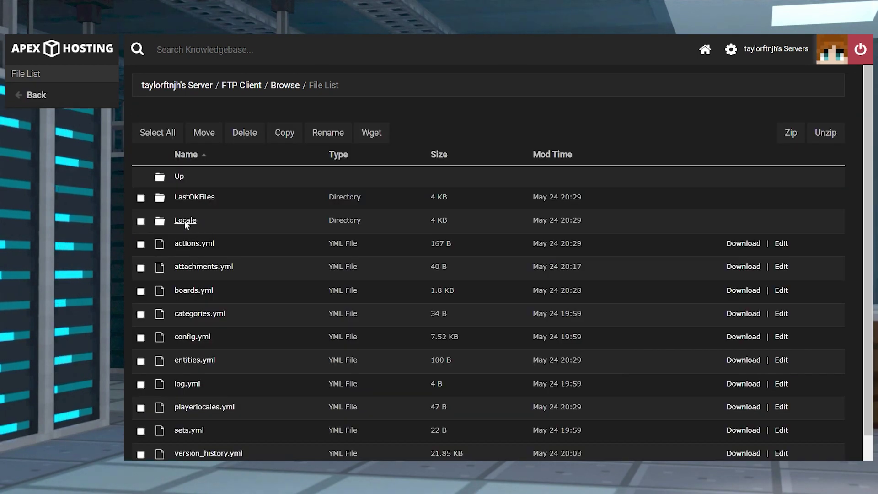
Open Locale/sblocale_enUS.yml in the editor and select lines 23–39
{"action": "left_click", "coordinate": [184, 220]}
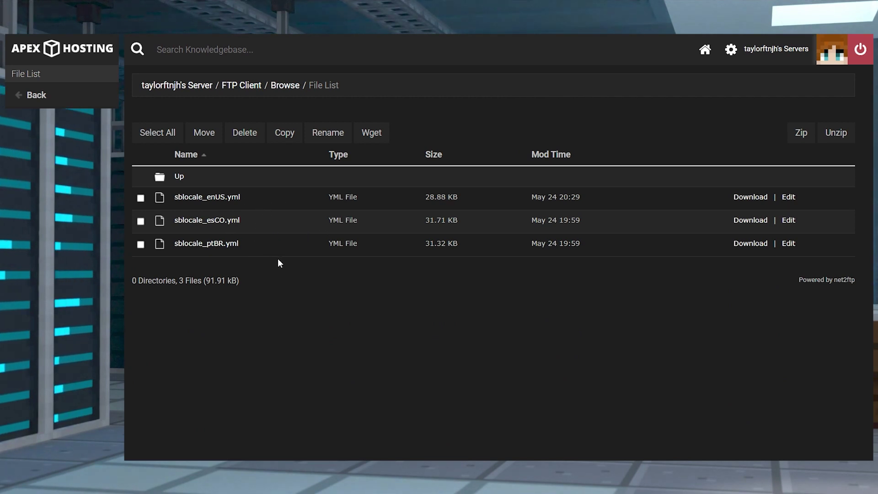
{"action": "left_click", "coordinate": [785, 199]}
{"action": "left_click_drag", "start_coordinate": [265, 343], "coordinate": [253, 206]}
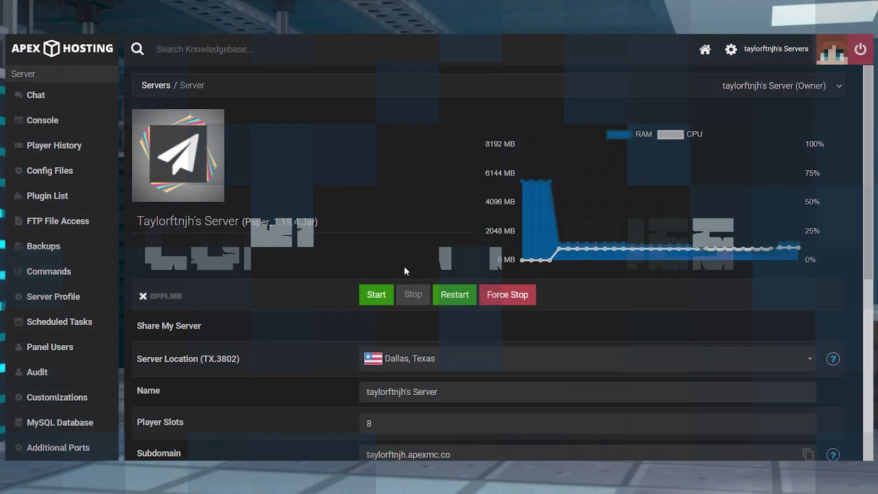
Highlight the Paper_1.19.4.Jar server version, then drag SignBoard.jar into the upload zone
{"action": "left_click_drag", "start_coordinate": [323, 226], "coordinate": [242, 227]}
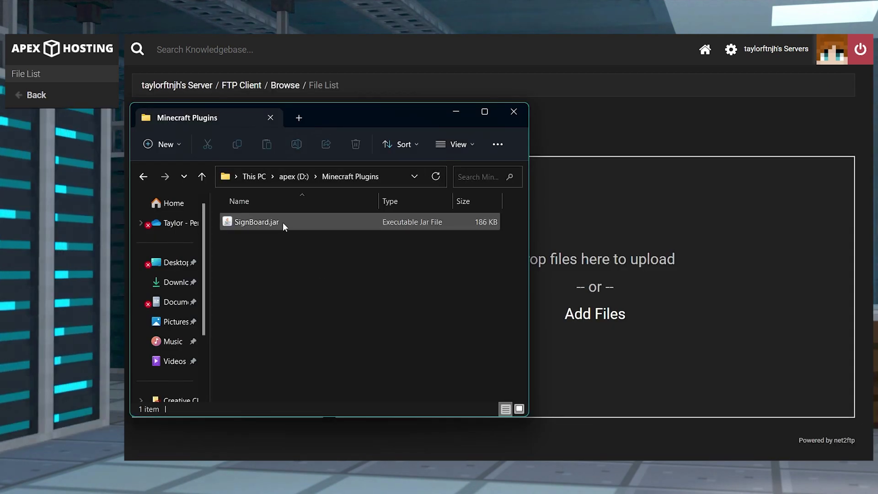
{"action": "left_click", "coordinate": [300, 222]}
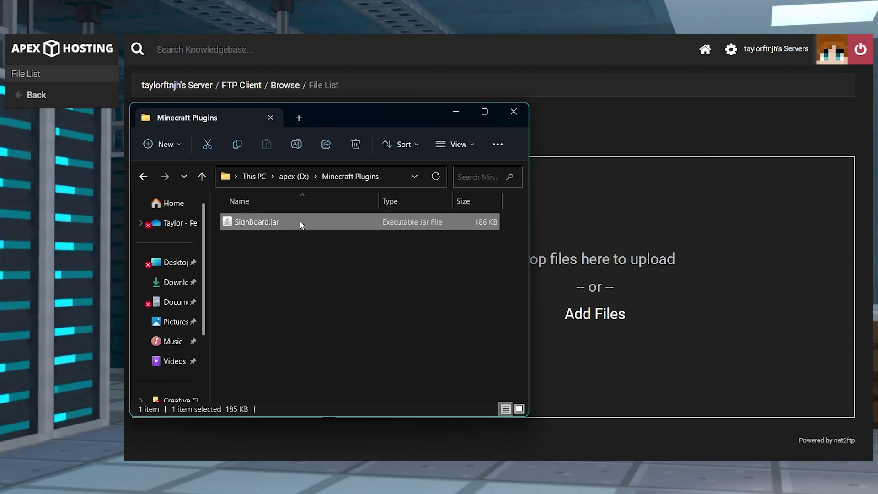
{"action": "left_click_drag", "start_coordinate": [300, 221], "coordinate": [589, 253]}
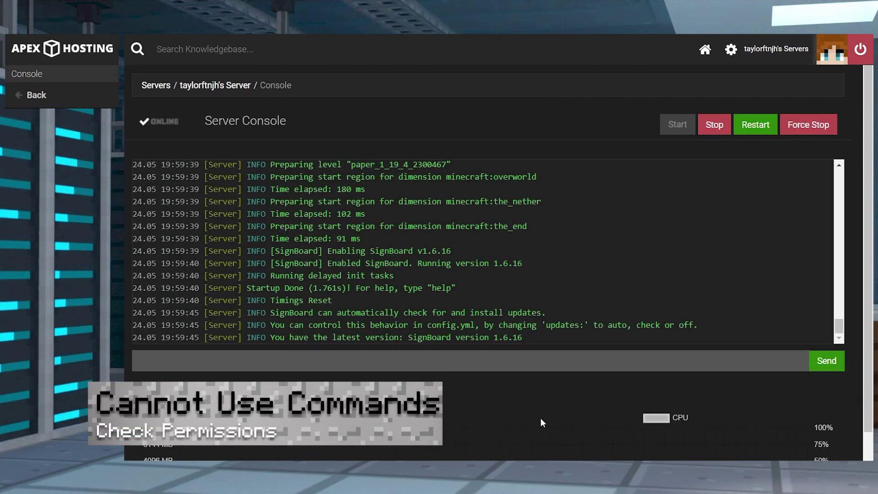
Run the op command with the player's username in the console
{"action": "type", "text": "op "}
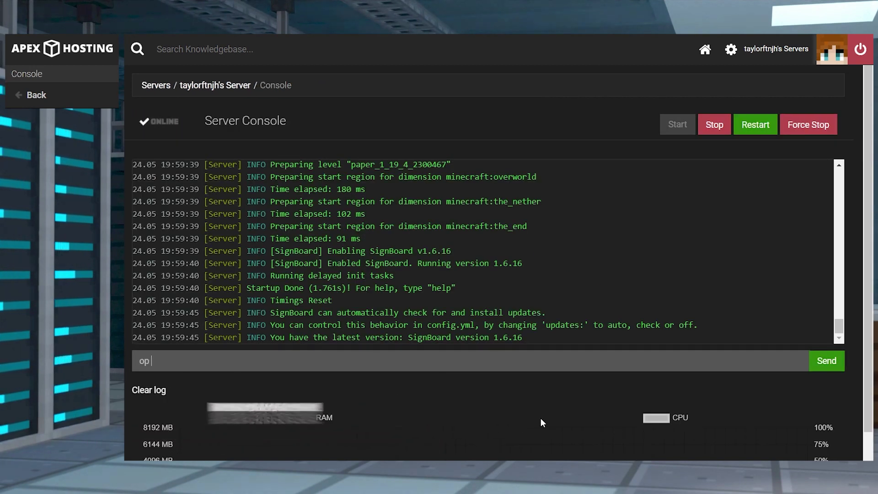
{"action": "type", "text": "taylorf"}
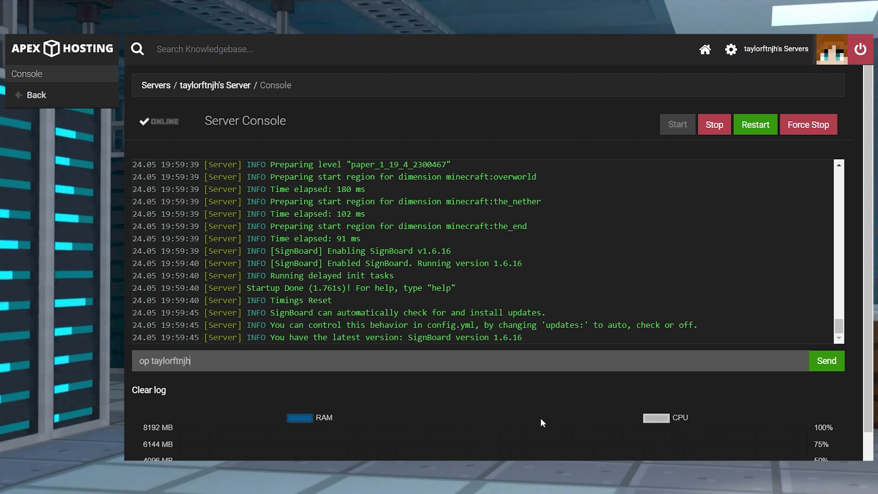
{"action": "type", "text": "tnjh"}
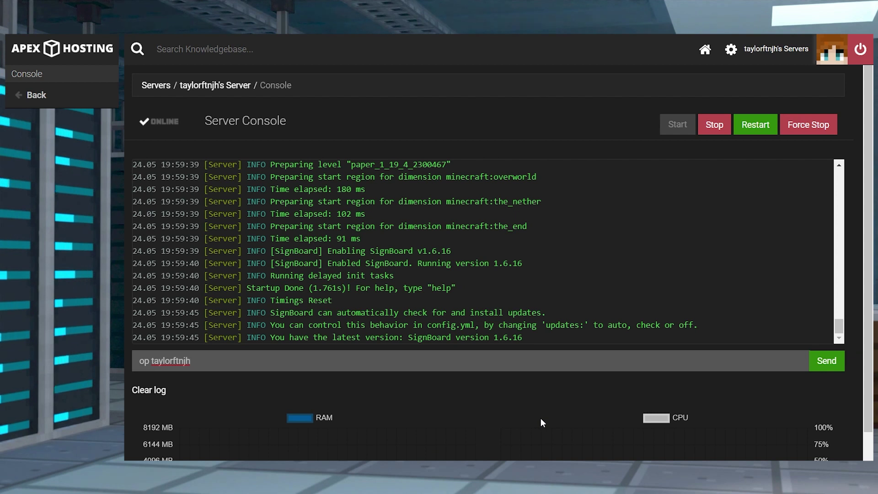
{"action": "key", "text": "Return"}
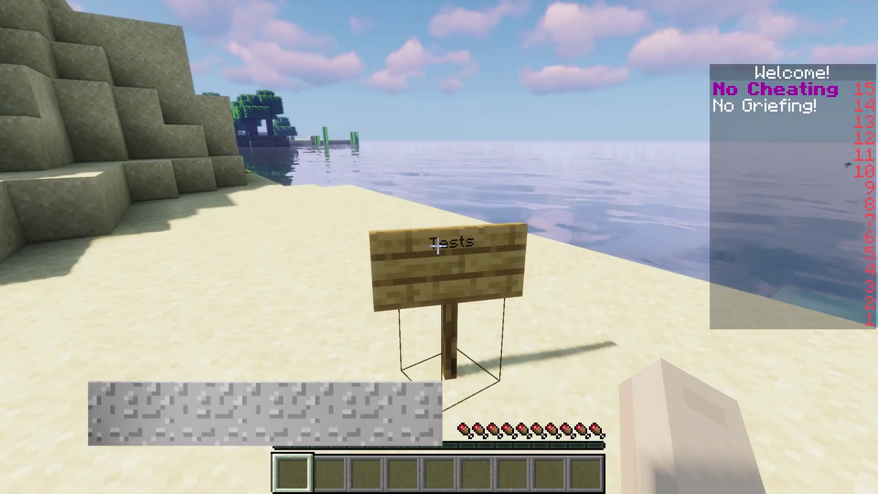
Enter /sb sign attach tests in chat while facing the beach sign
{"action": "key", "text": "slash"}
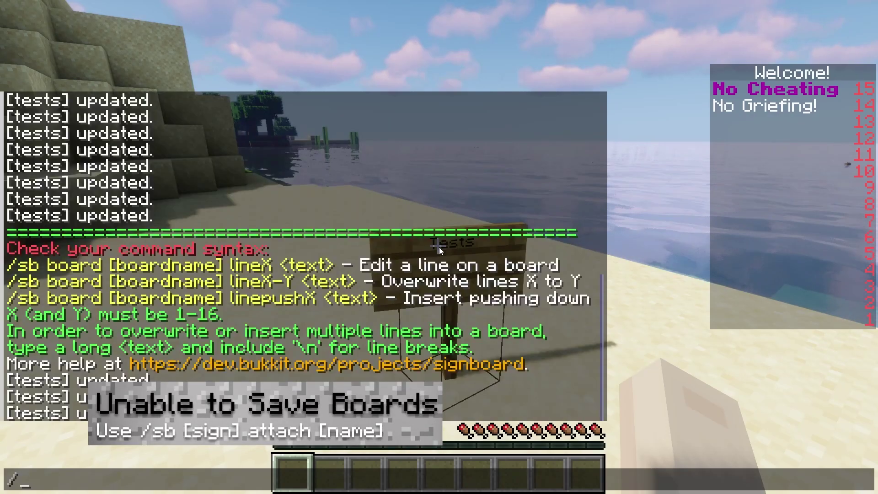
{"action": "type", "text": "sb si"}
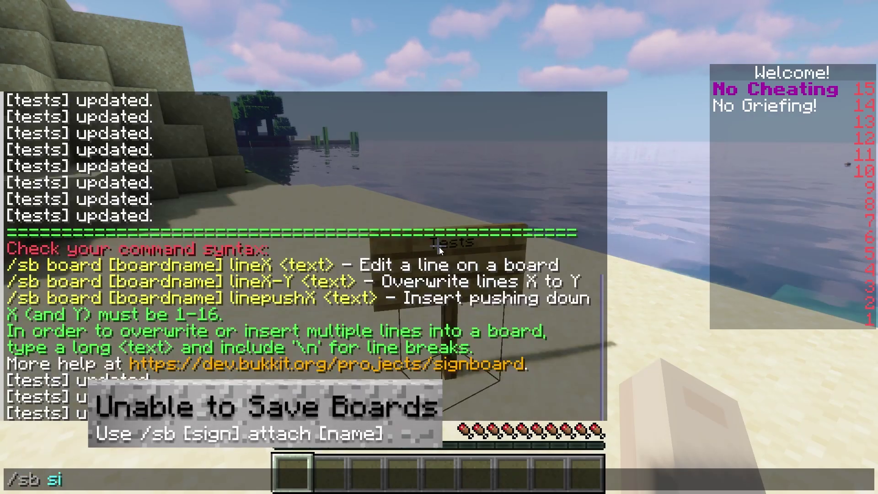
{"action": "type", "text": "gn attach te"}
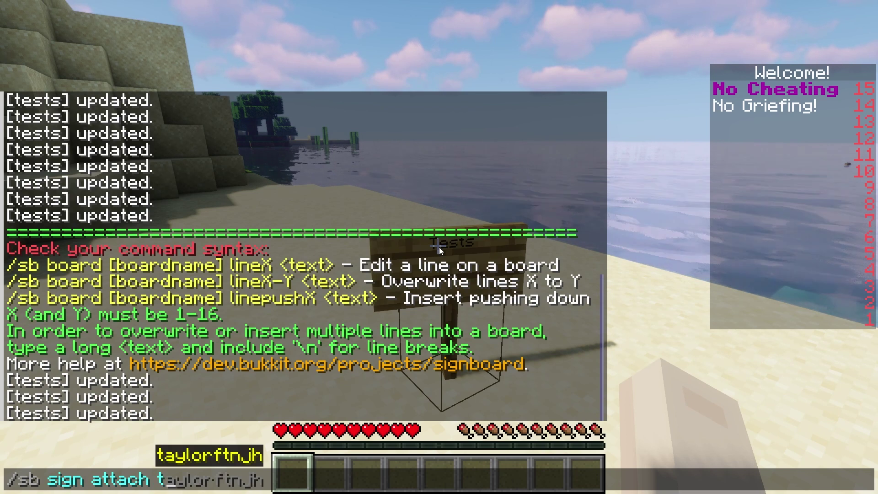
{"action": "type", "text": "sts"}
{"action": "key", "text": "Return"}
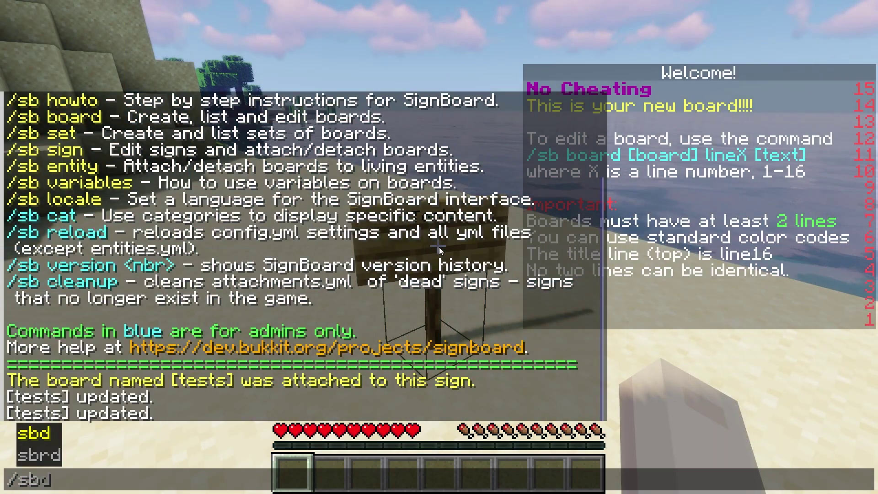
Enter /sb board tests line14 No Griefing! in chat
{"action": "type", "text": "board "}
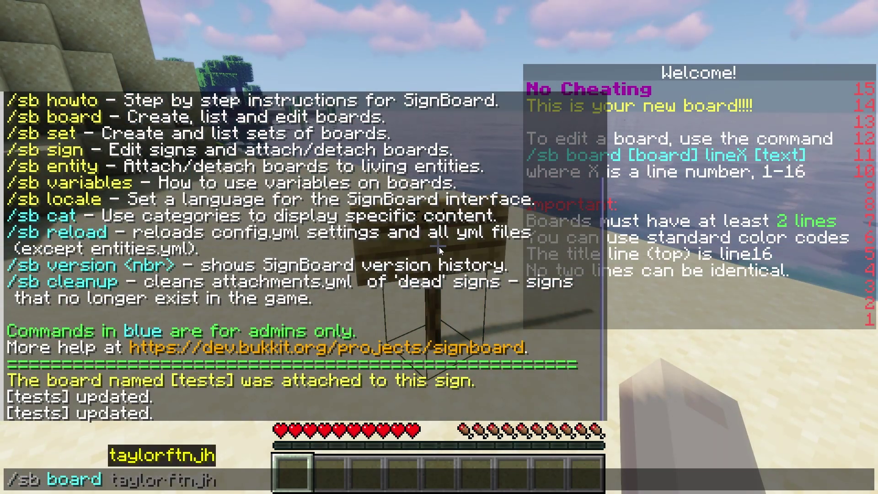
{"action": "type", "text": "tests"}
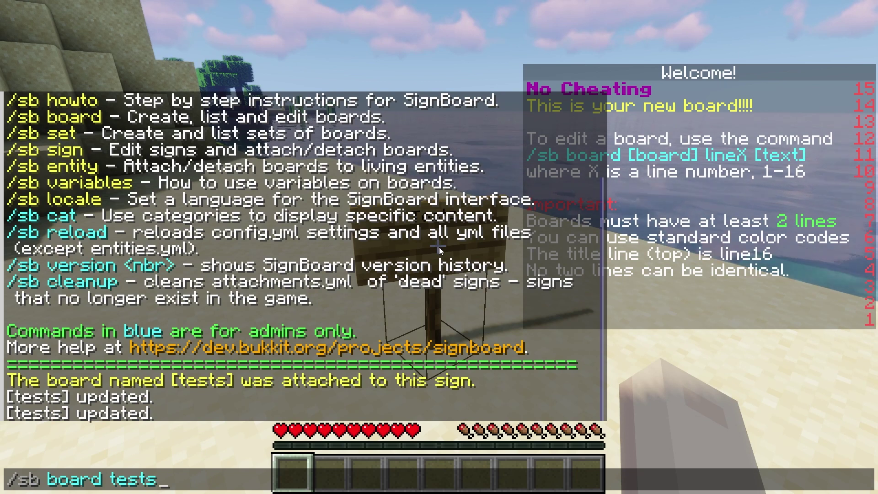
{"action": "type", "text": " lin"}
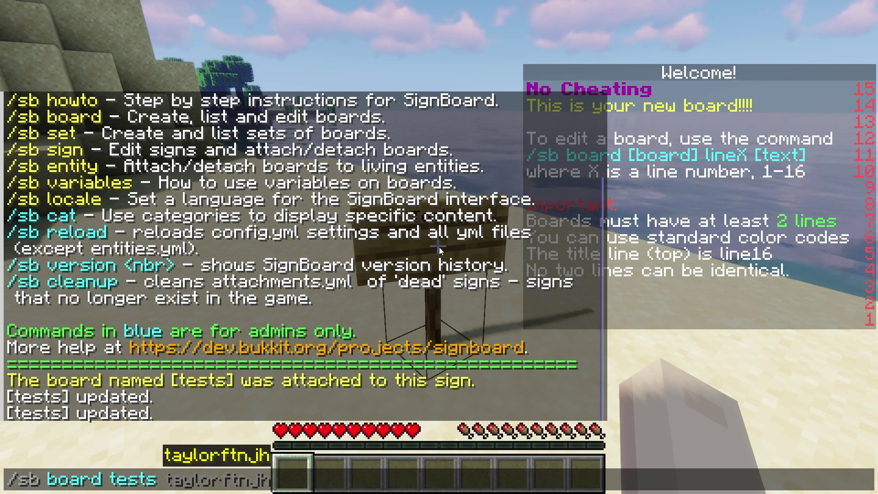
{"action": "type", "text": "e"}
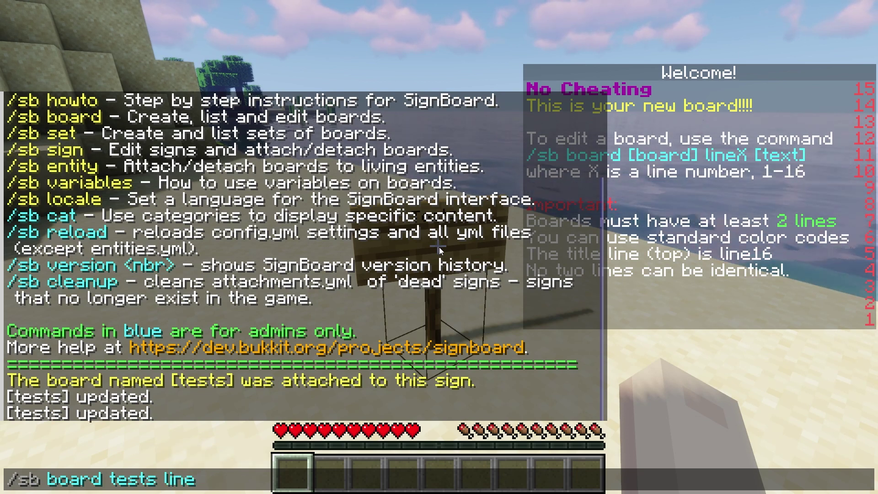
{"action": "type", "text": "14 "}
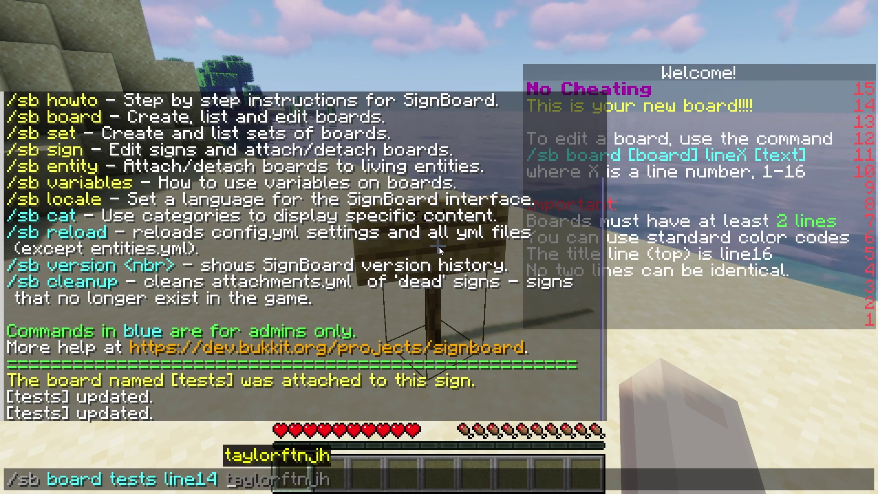
{"action": "type", "text": "No G"}
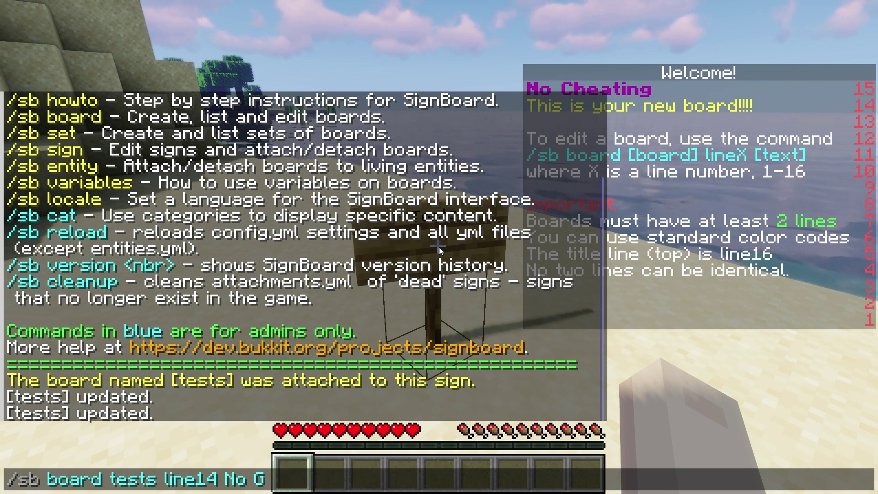
{"action": "type", "text": "riefing"}
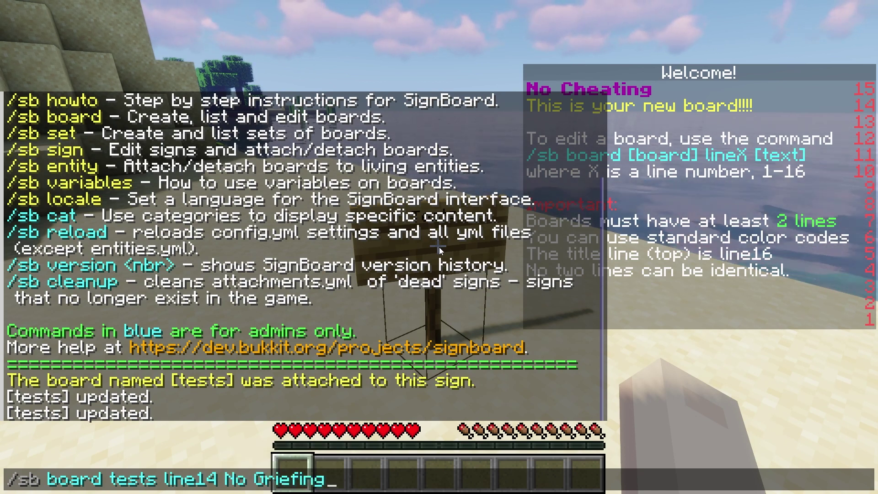
{"action": "type", "text": "!"}
{"action": "key", "text": "Return"}
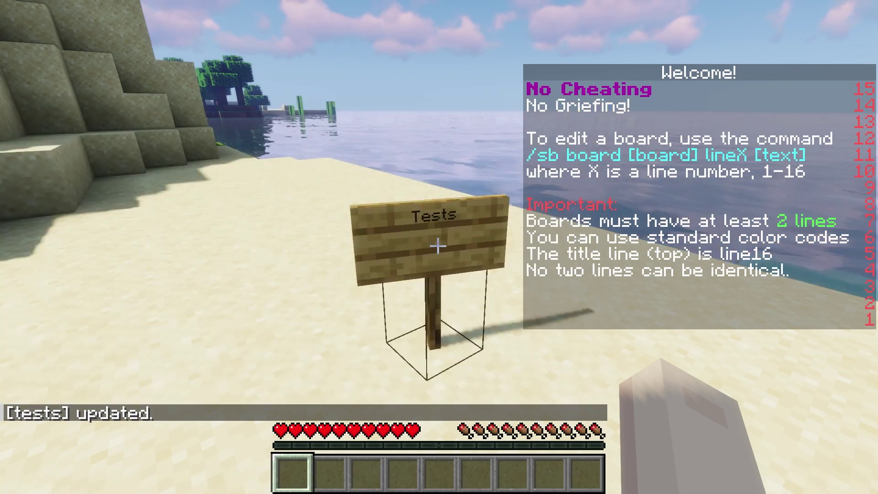